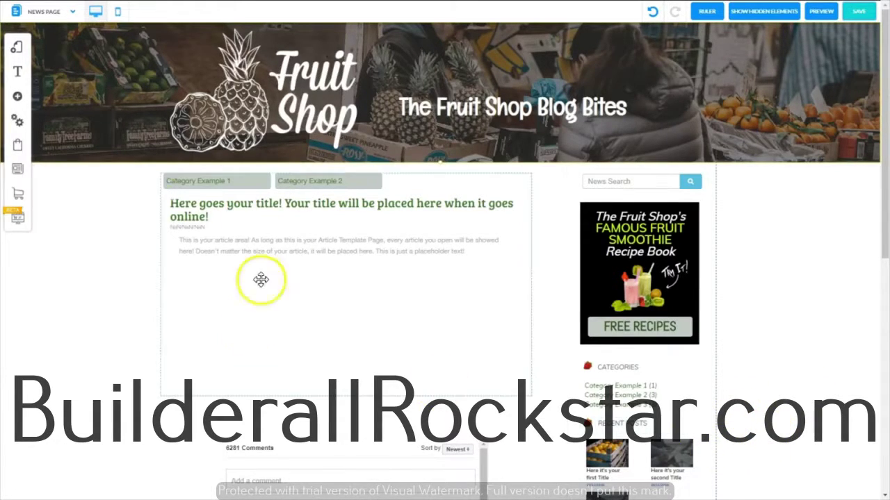
- Open the Blog Manager and look through all news, published news, drafts, scheduled posts and categories
click(18, 173)
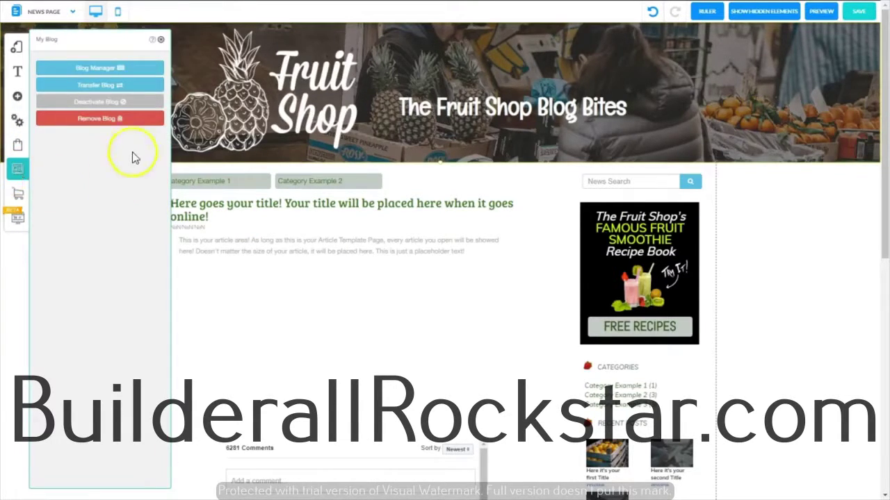
click(96, 69)
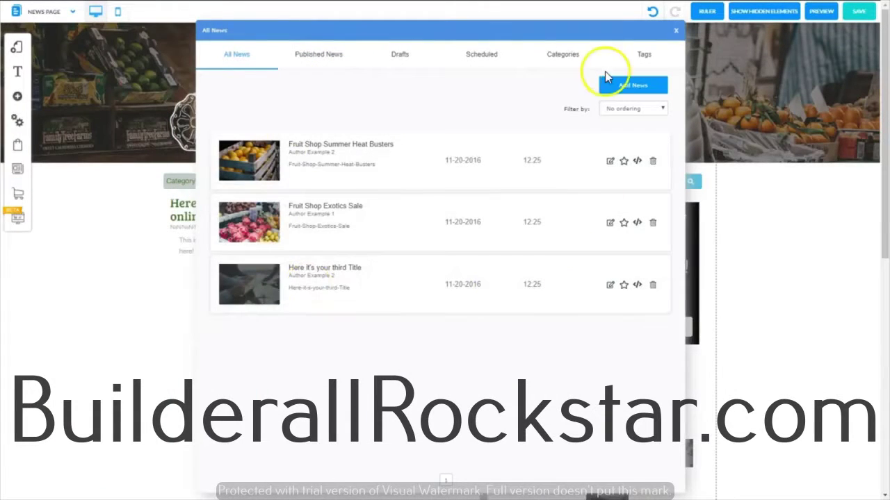
mouse_move(239, 296)
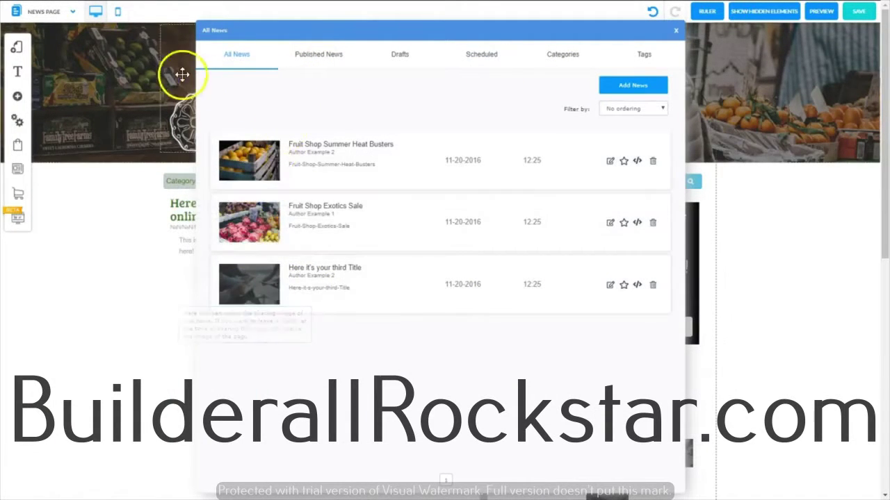
mouse_move(252, 154)
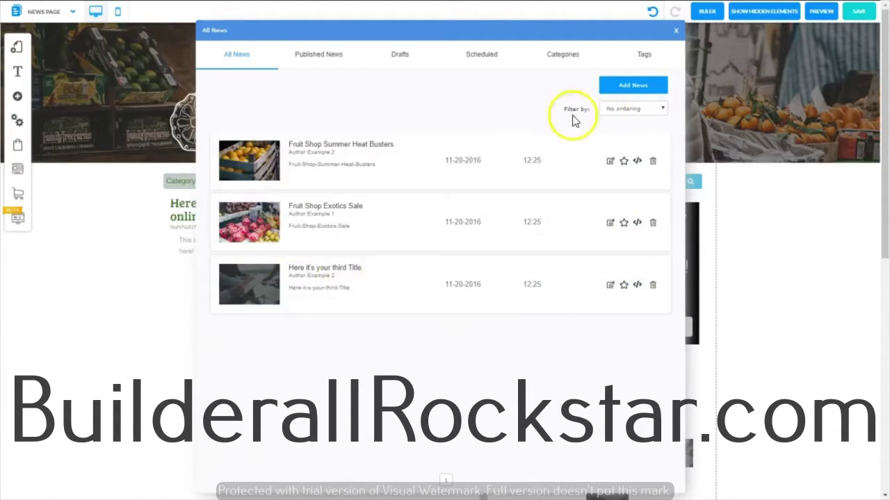
click(317, 63)
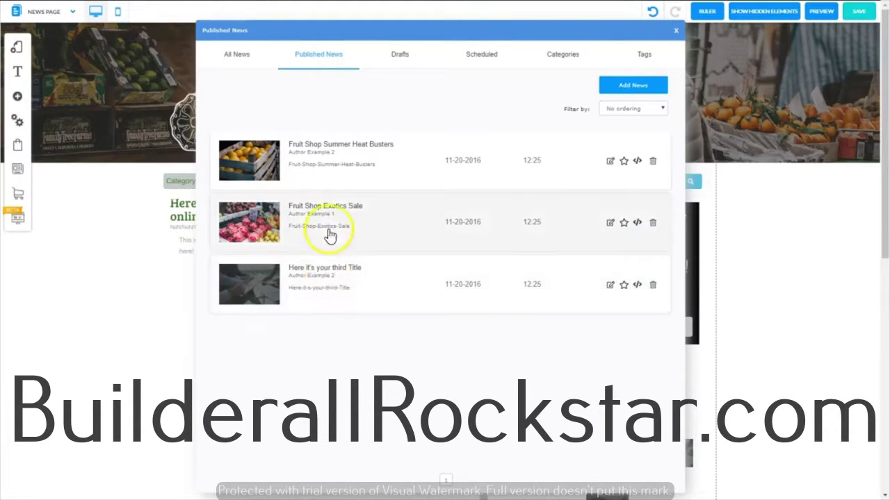
click(399, 57)
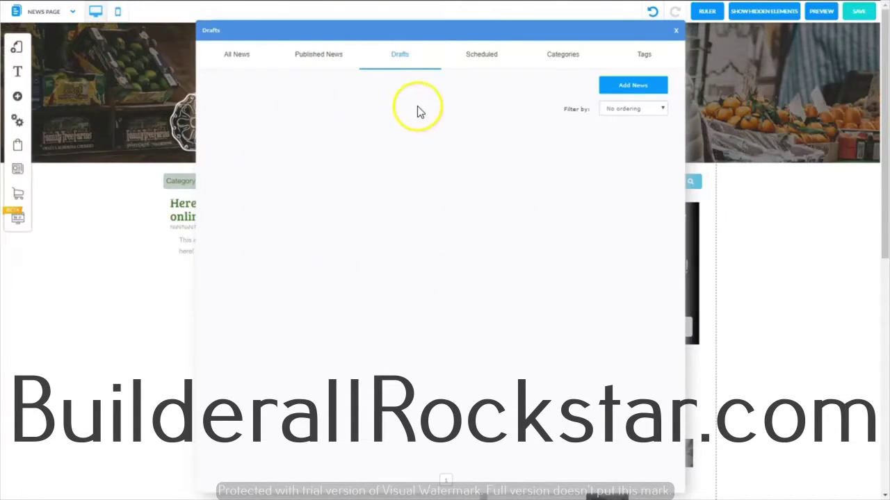
click(479, 59)
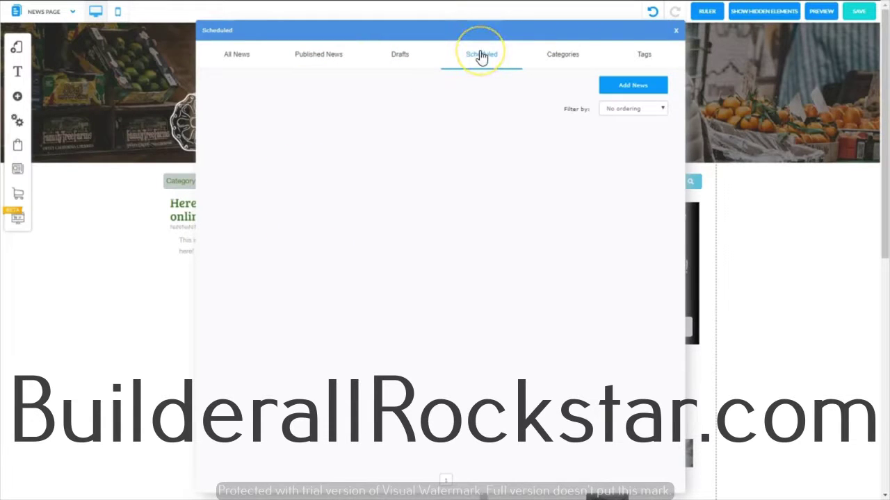
click(561, 54)
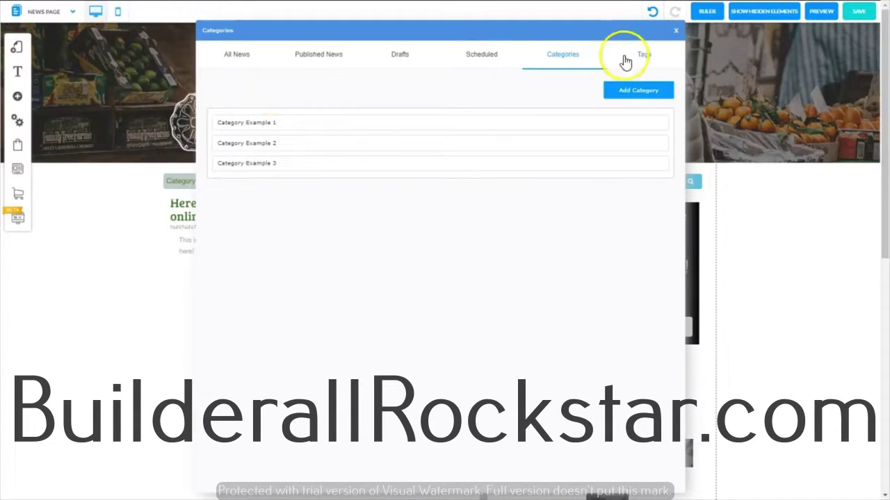
- Add a blog tag named "promo" to the tag list
click(646, 54)
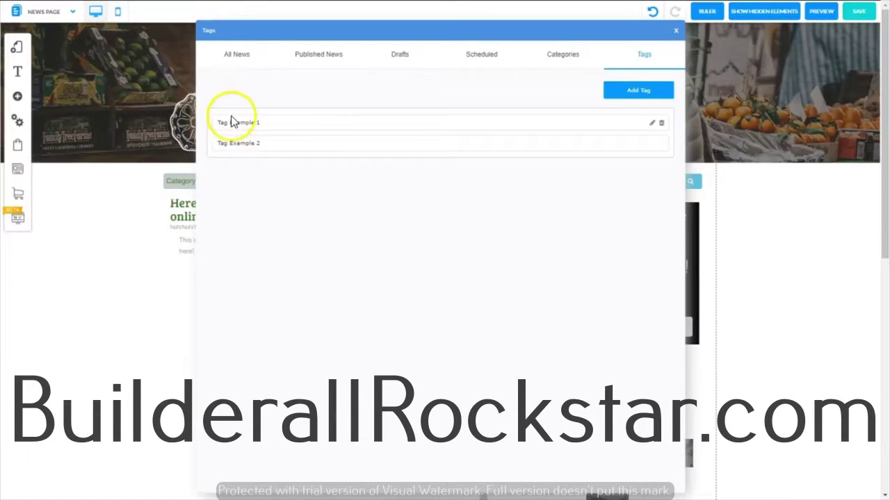
click(634, 90)
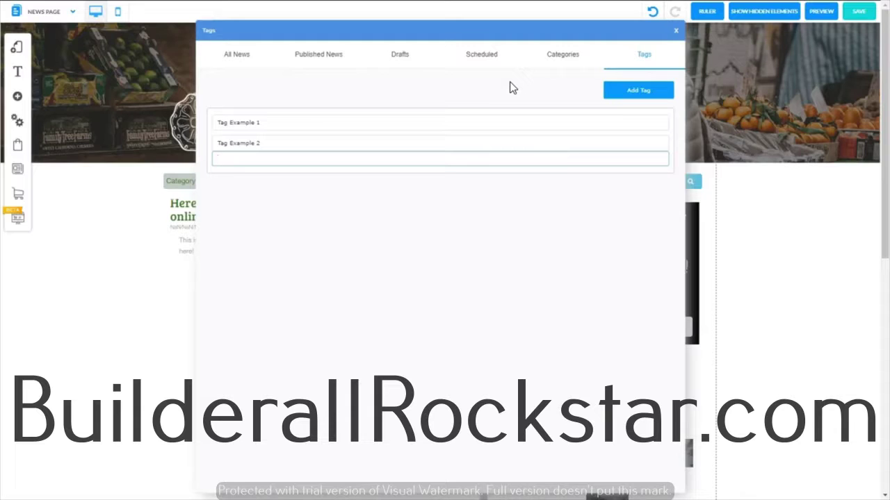
text(mo)
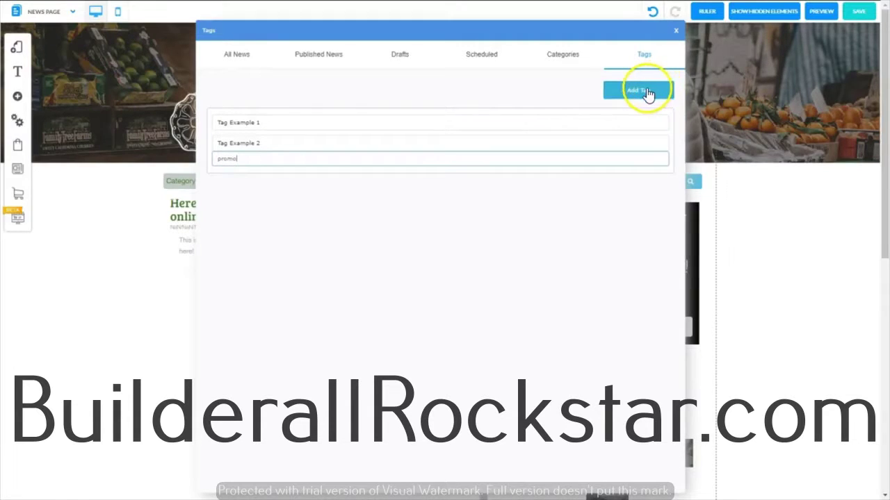
click(646, 90)
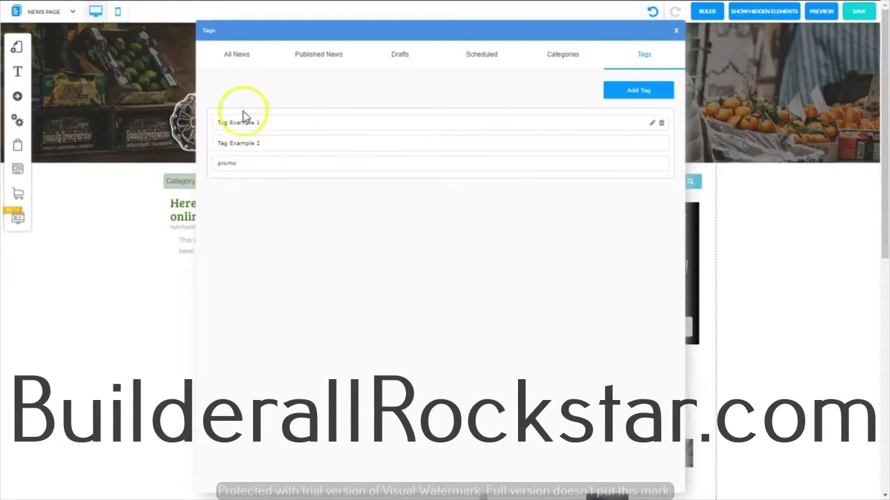
- Rename the blog category "Category Example 1" as "Recipes"
click(566, 60)
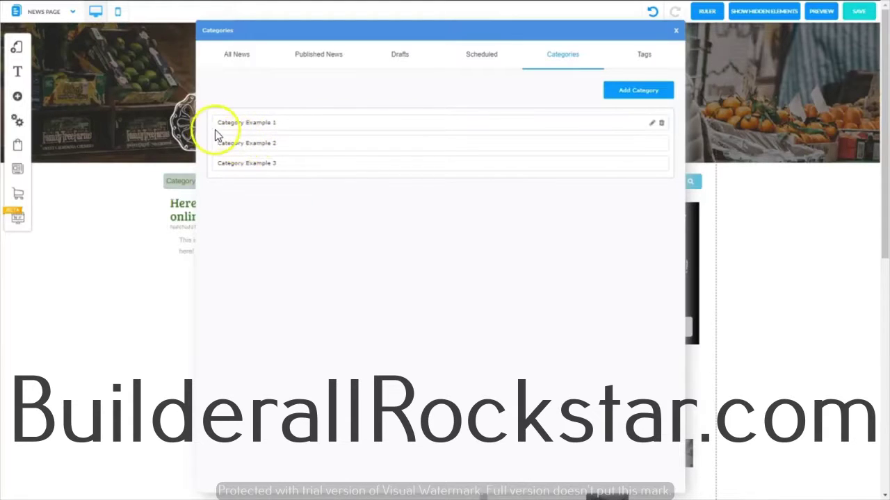
click(652, 123)
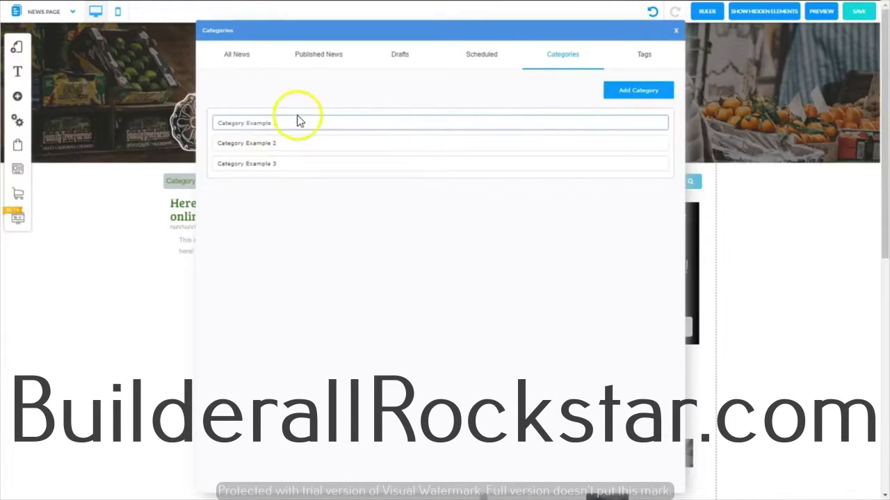
drag(283, 121, 188, 123)
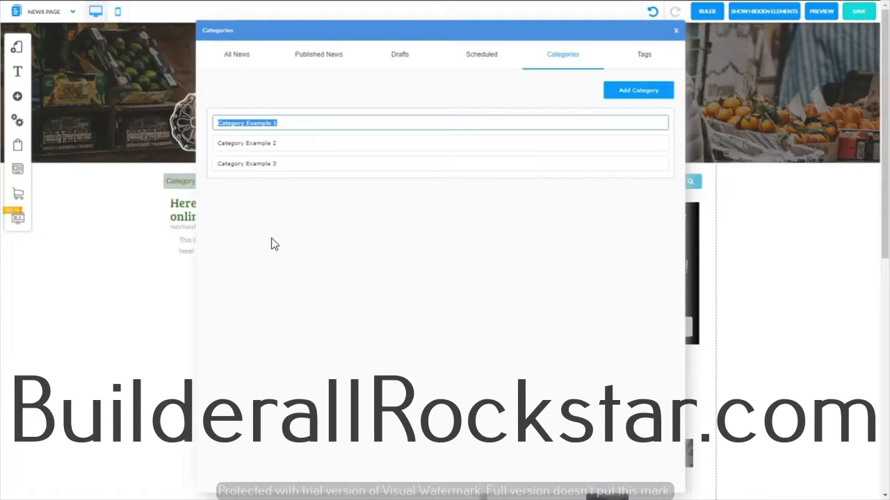
text(Recipes)
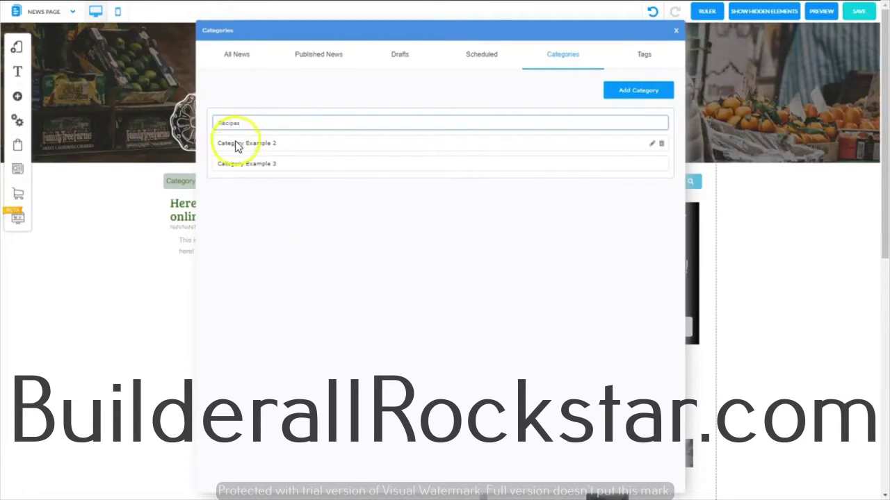
click(277, 147)
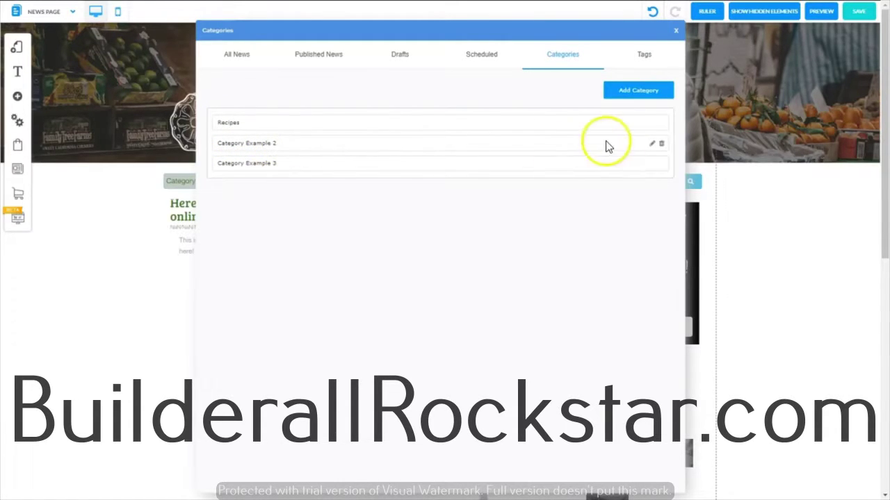
- Rename the blog category "Category Example 2" as "Promotions"
click(652, 143)
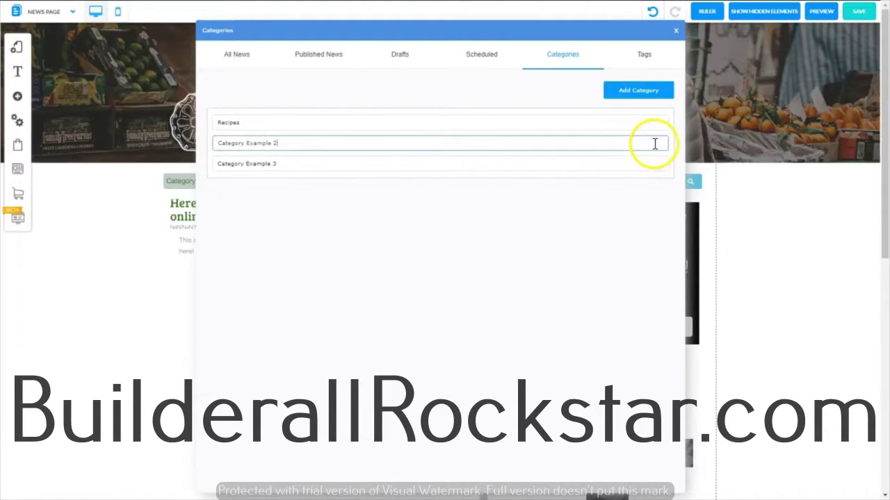
drag(279, 143, 200, 153)
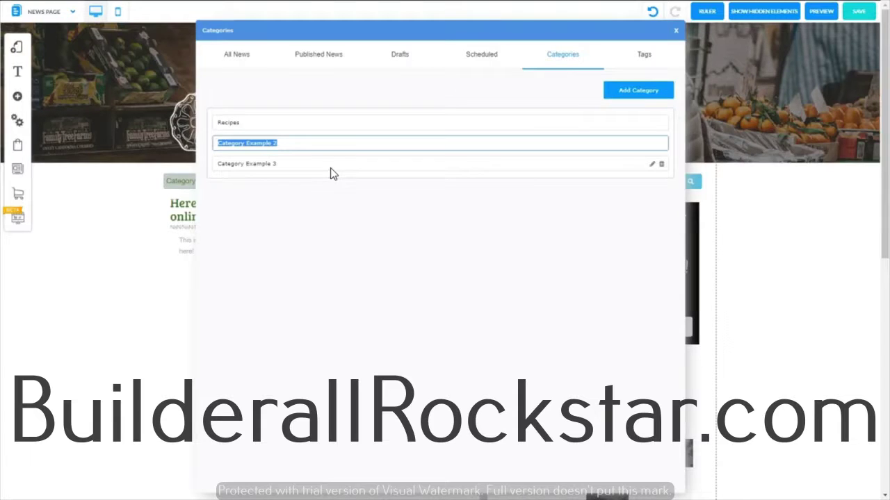
text(Promotions)
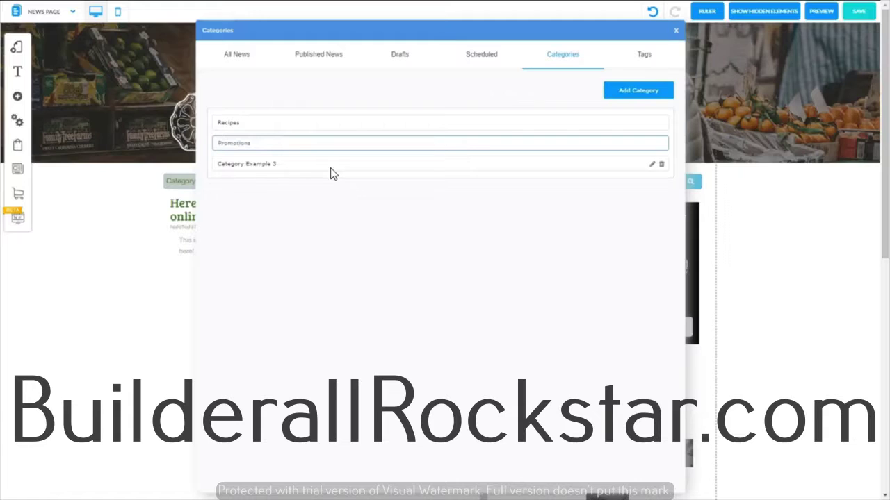
click(279, 164)
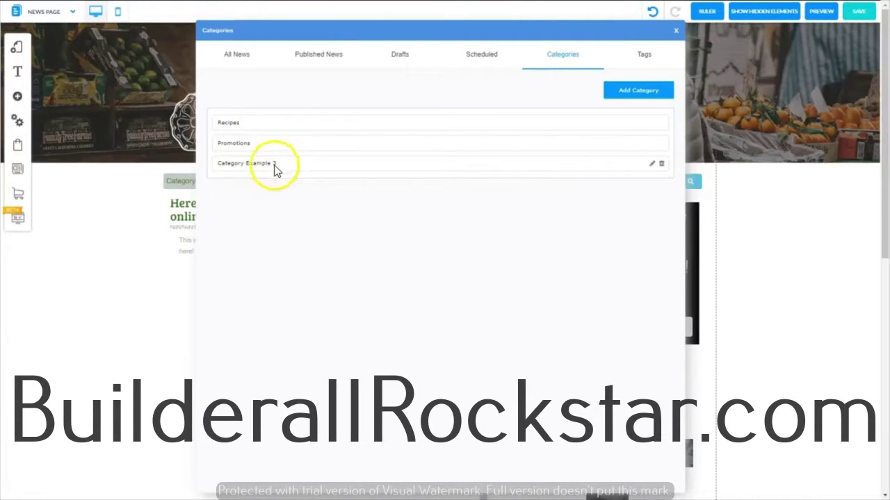
- Rename the blog category "Category Example 3" as "Employees"
click(648, 165)
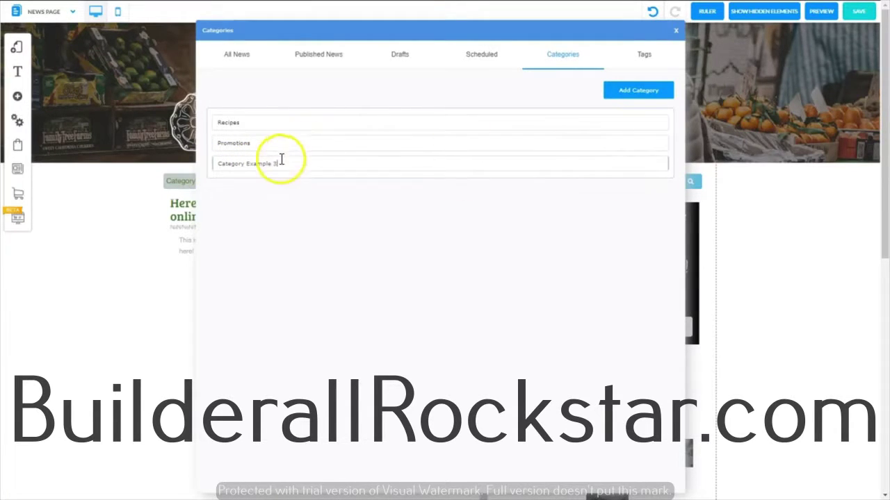
drag(282, 164, 212, 160)
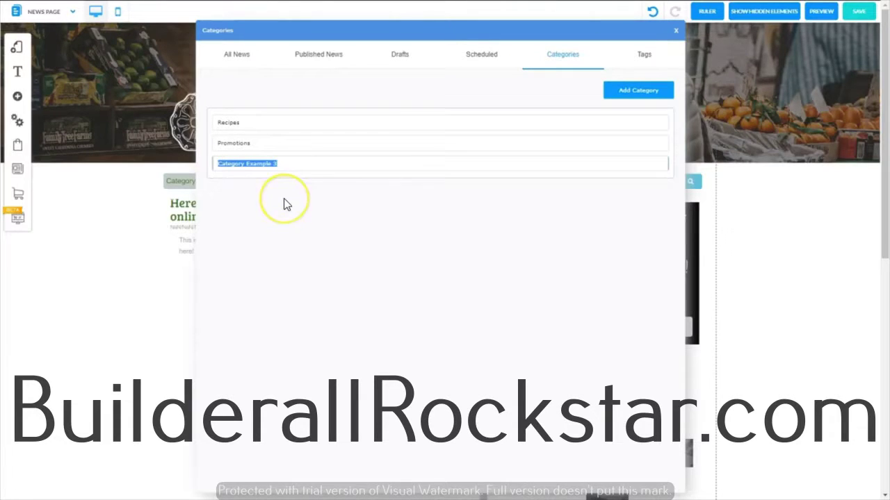
text(Employees)
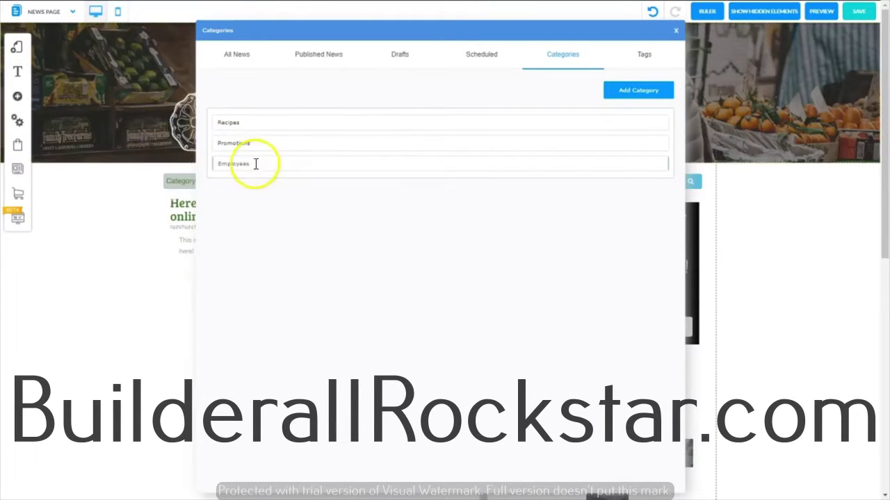
click(287, 217)
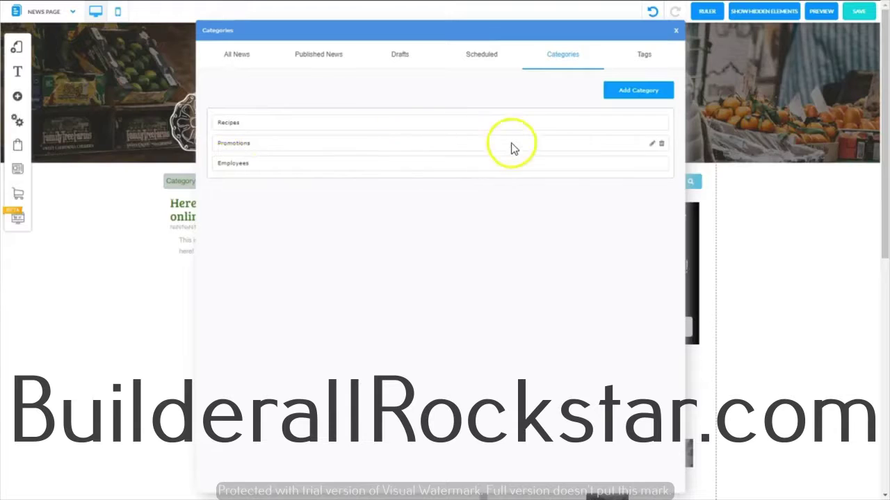
- View the draft news list and check its available ordering options without choosing one
click(401, 62)
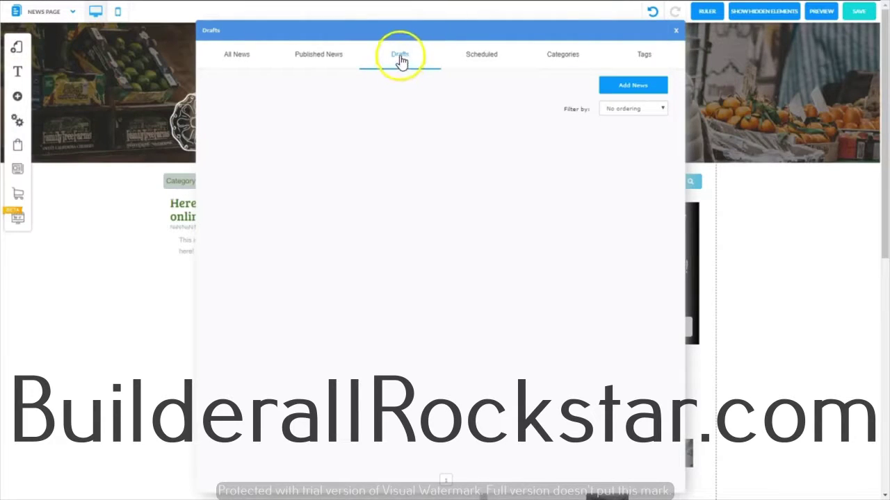
click(661, 110)
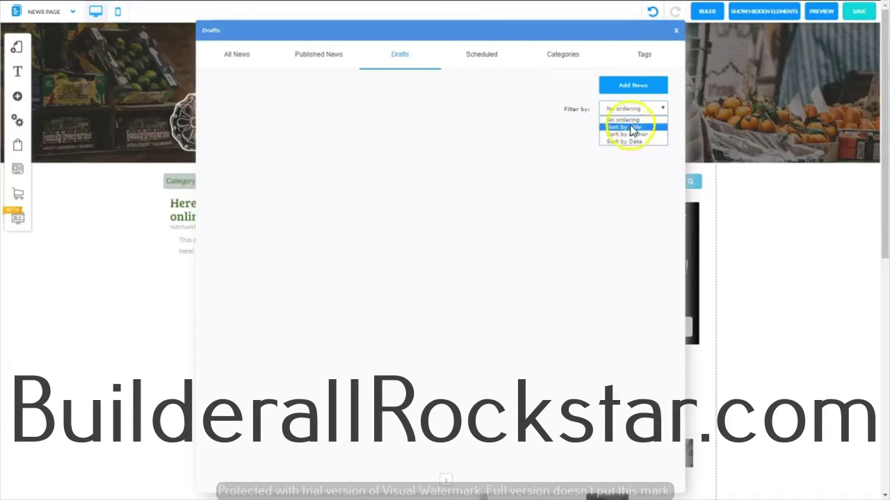
click(564, 86)
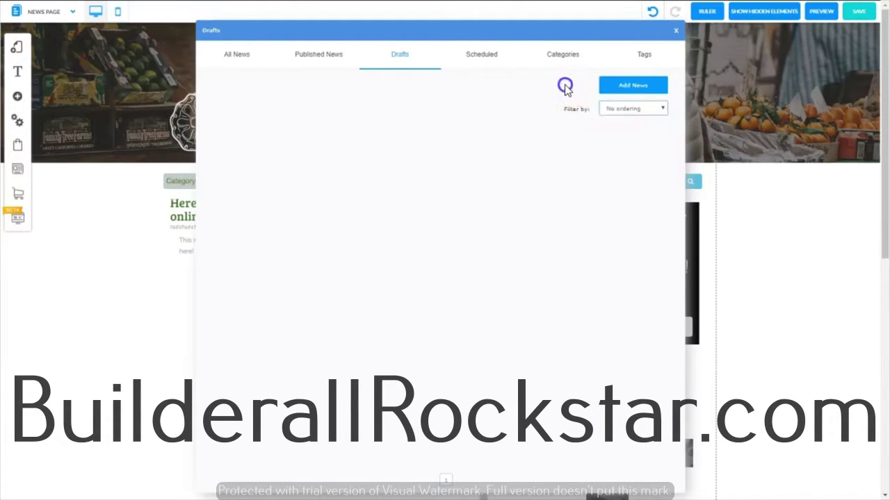
- Create a new news article titled "Local Growers Celebrate a Bountiful Harvest!"
click(636, 85)
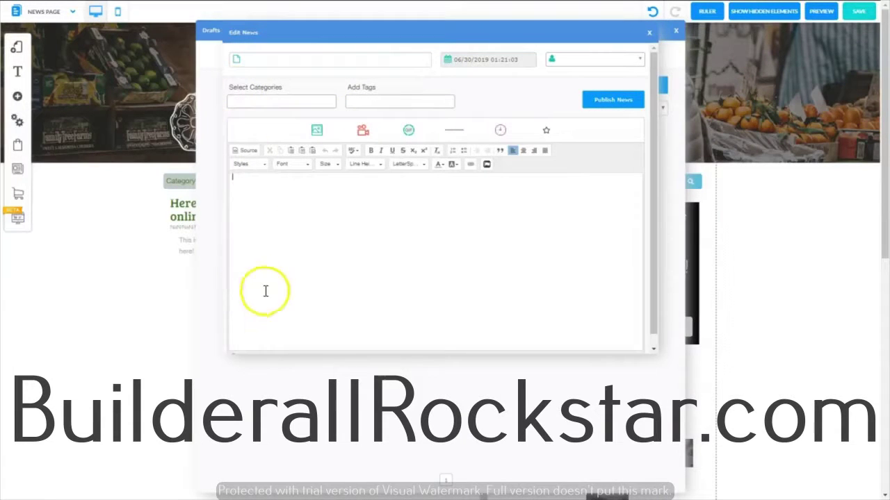
drag(653, 325, 650, 346)
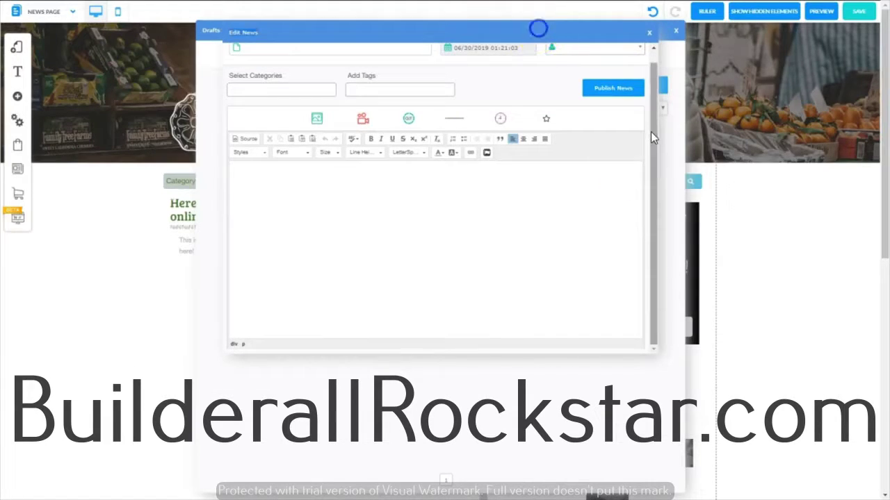
drag(652, 129, 655, 115)
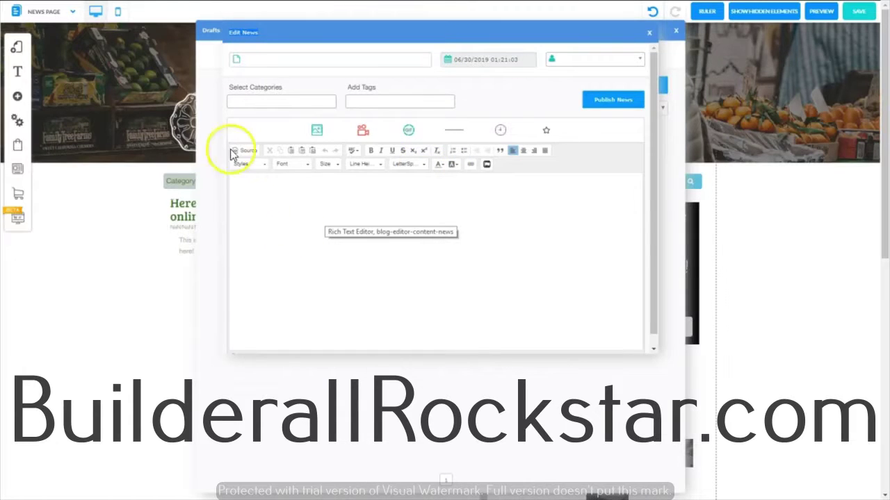
click(258, 59)
text(Local Growers Celebrate a Bountiful Harvest!)
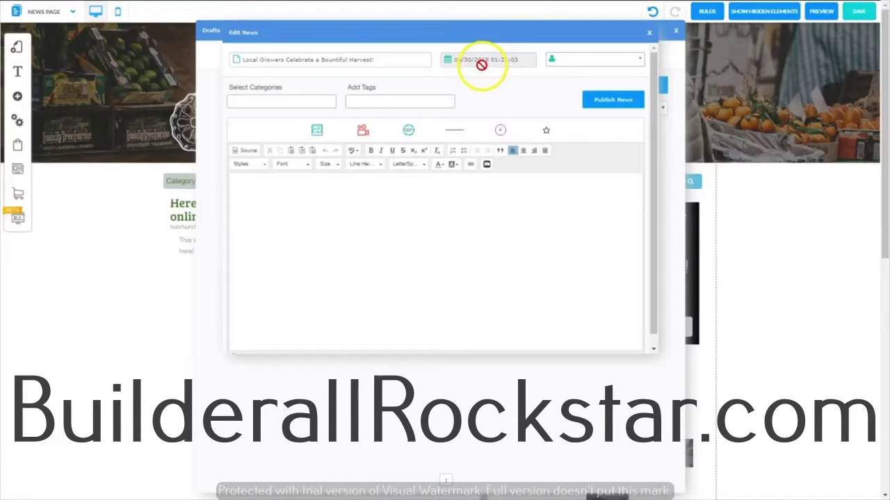
- Set the article's author by entering the writer's first name
click(564, 62)
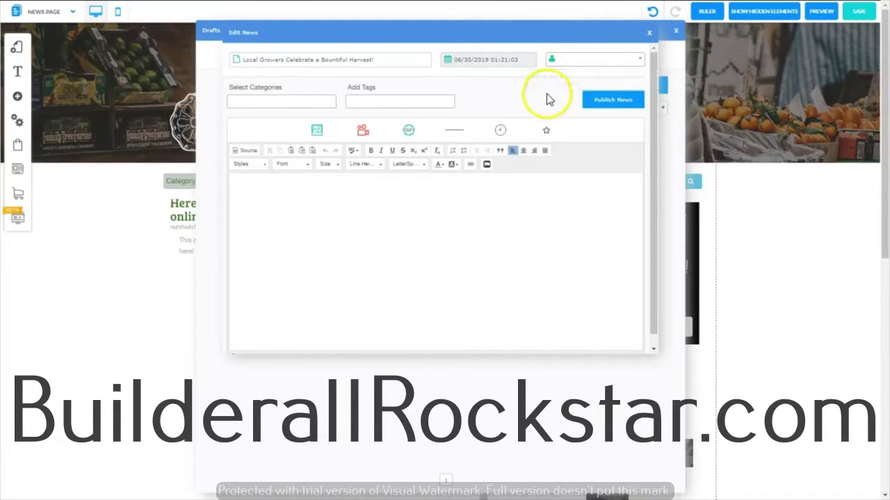
click(641, 61)
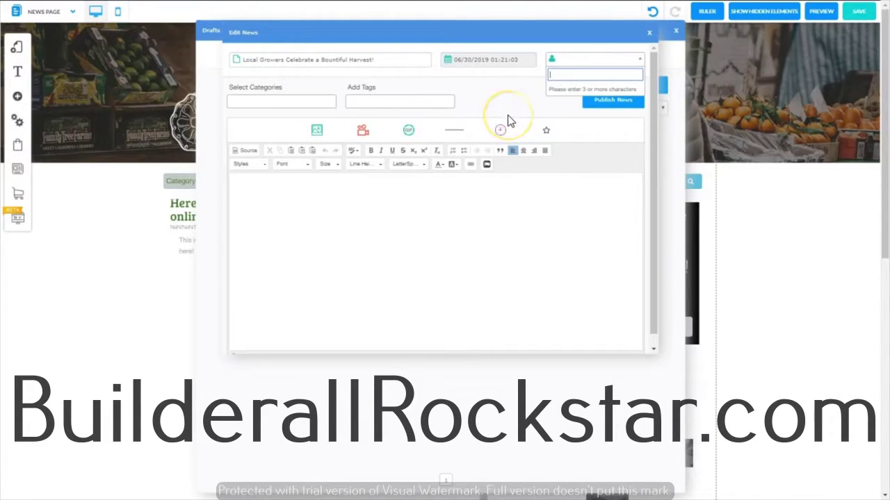
text(Savannah)
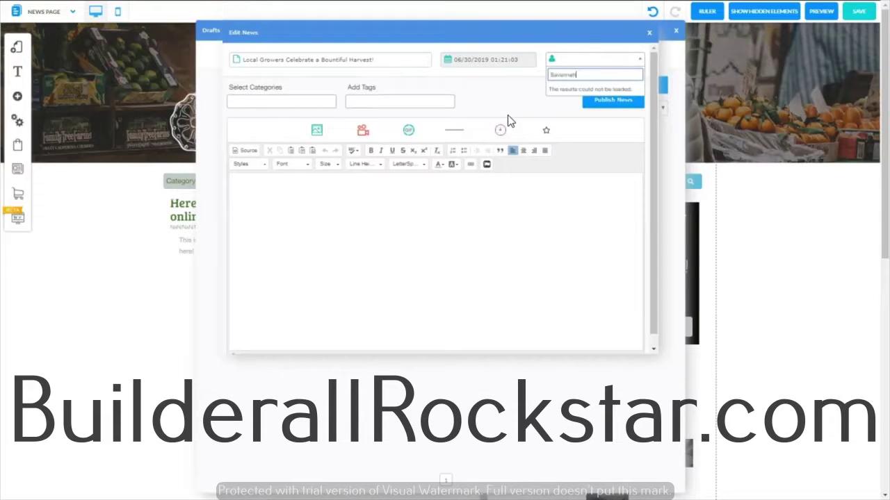
click(583, 73)
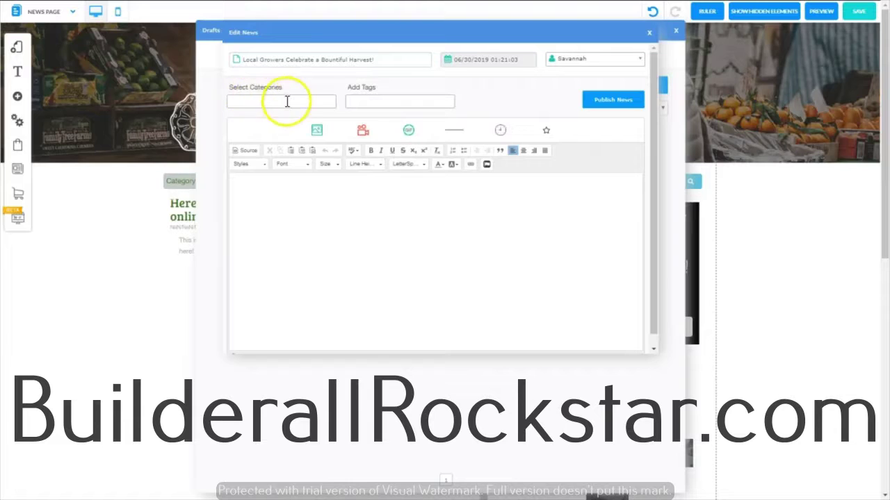
- Assign the category "local news" to the article
click(243, 102)
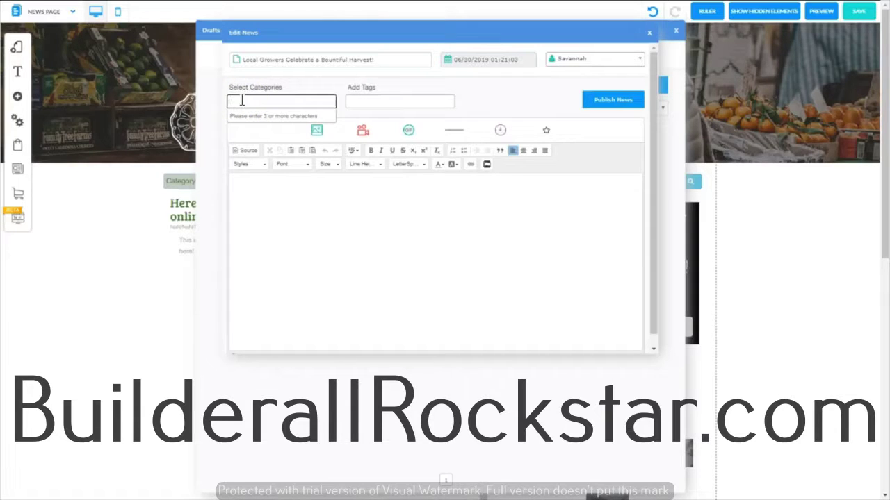
click(282, 88)
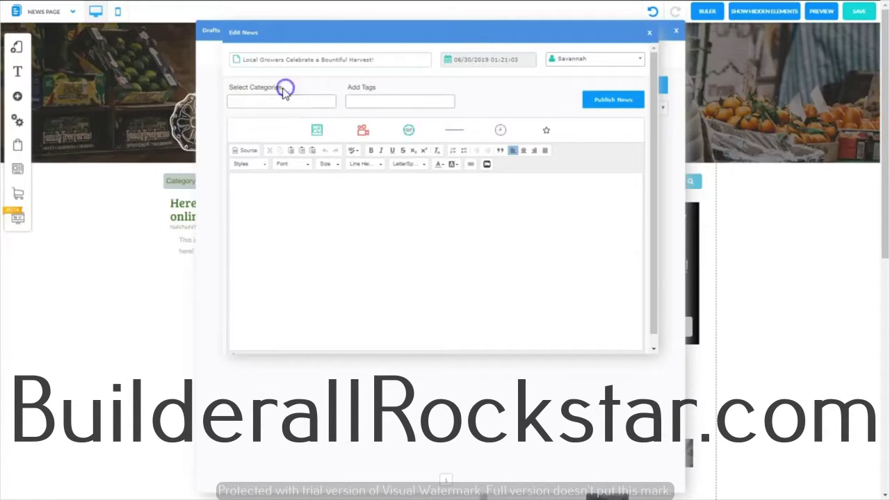
click(260, 103)
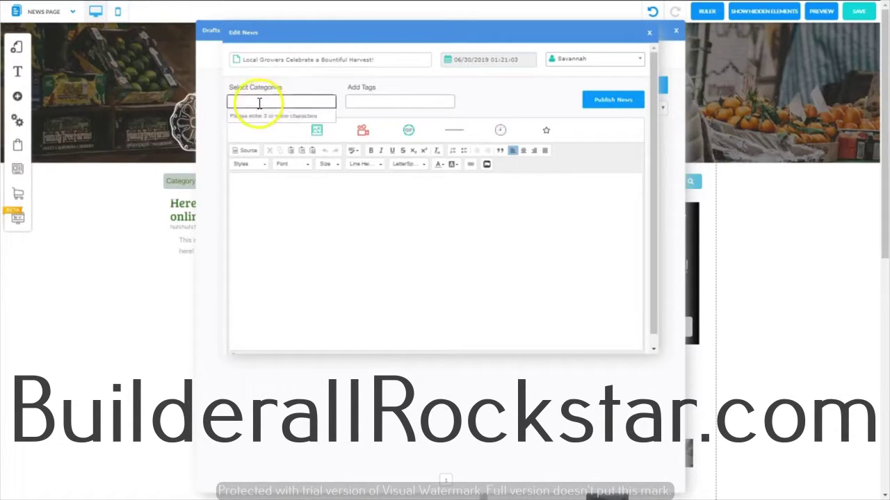
text(local news)
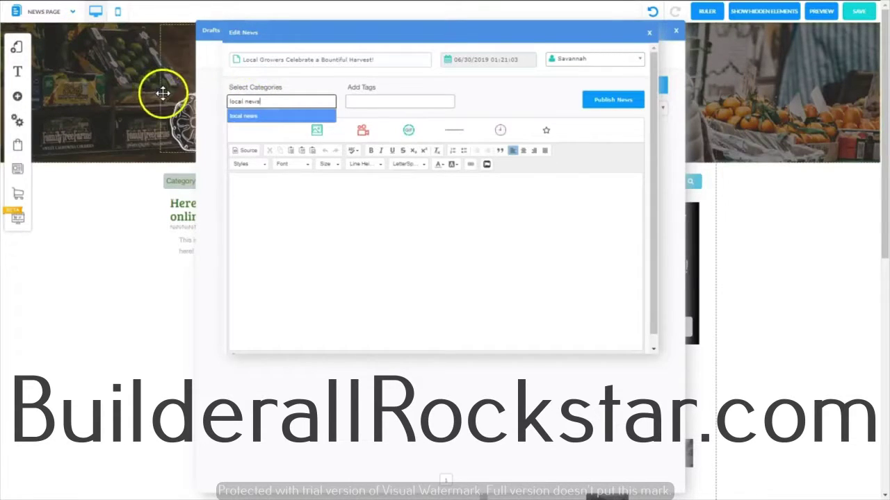
click(245, 117)
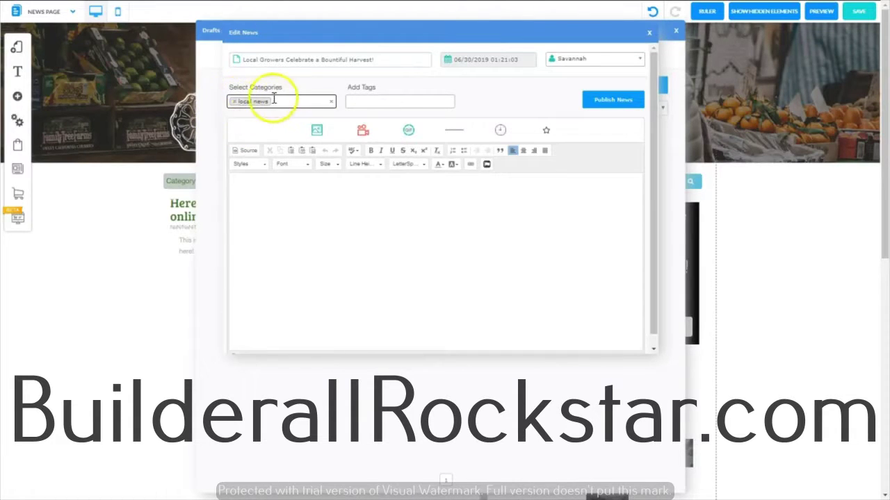
click(287, 99)
click(238, 106)
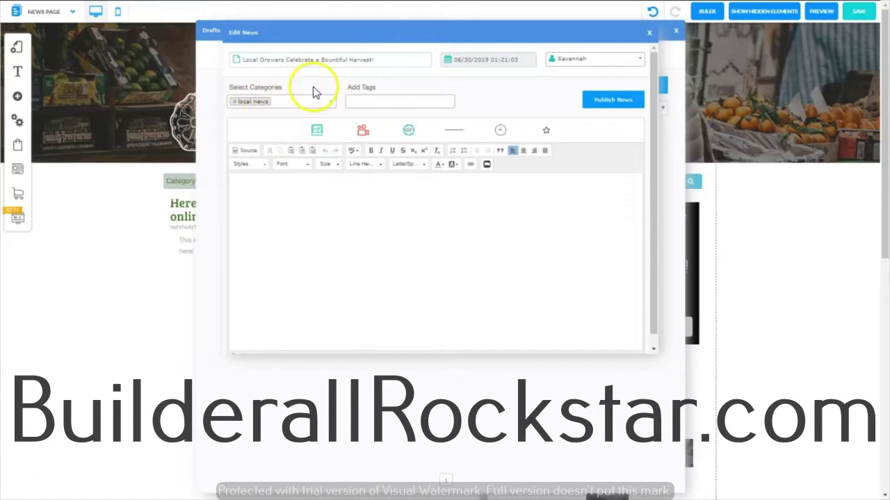
- Try adding the tag "promo" to the article, and remove it again
key(Tab)
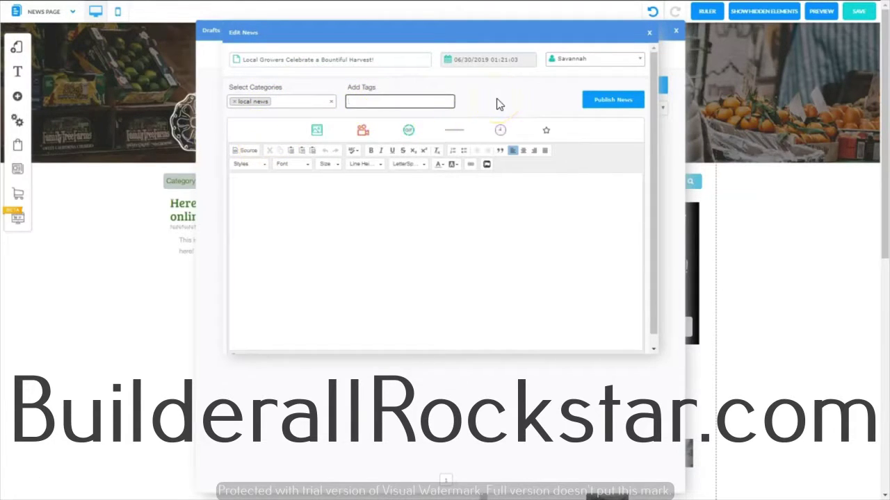
text(promo)
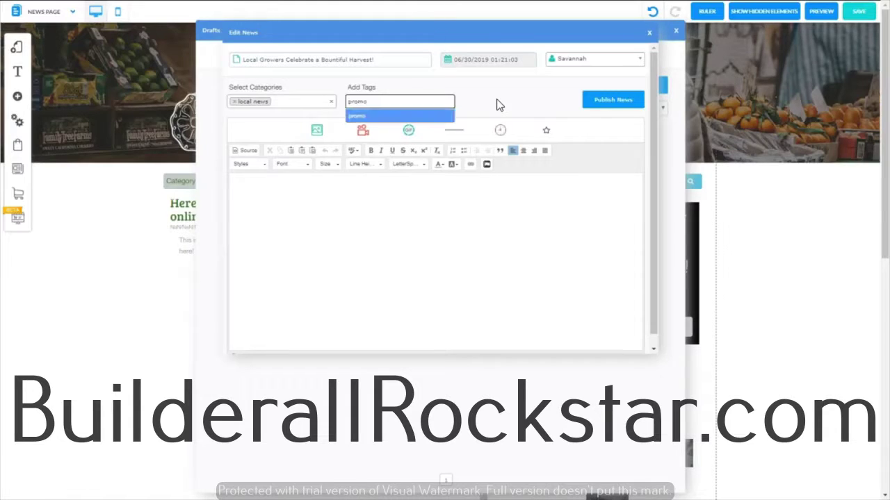
click(354, 116)
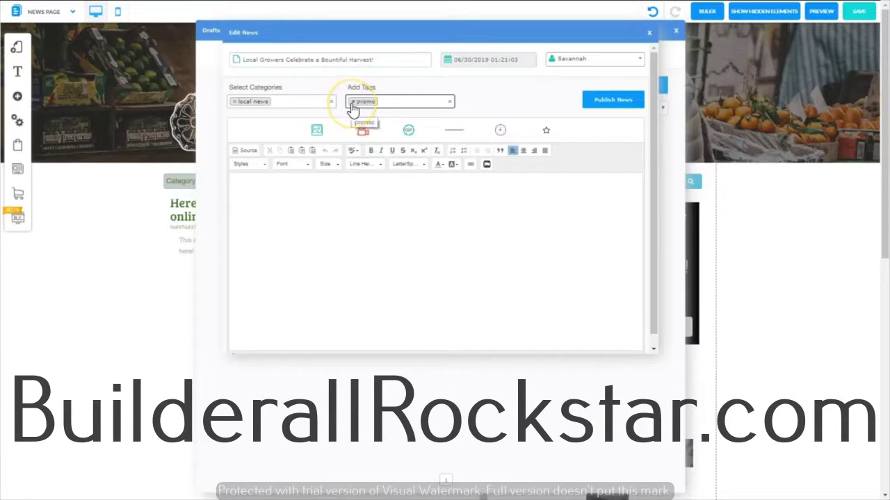
click(352, 102)
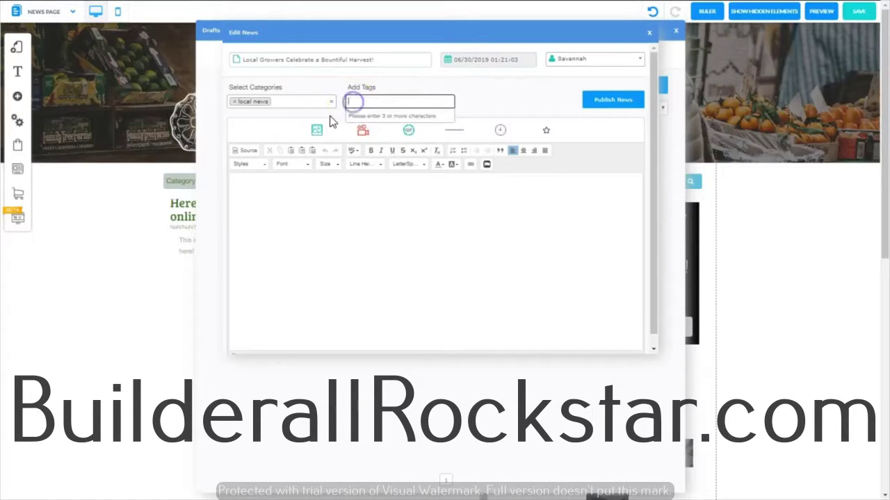
click(626, 102)
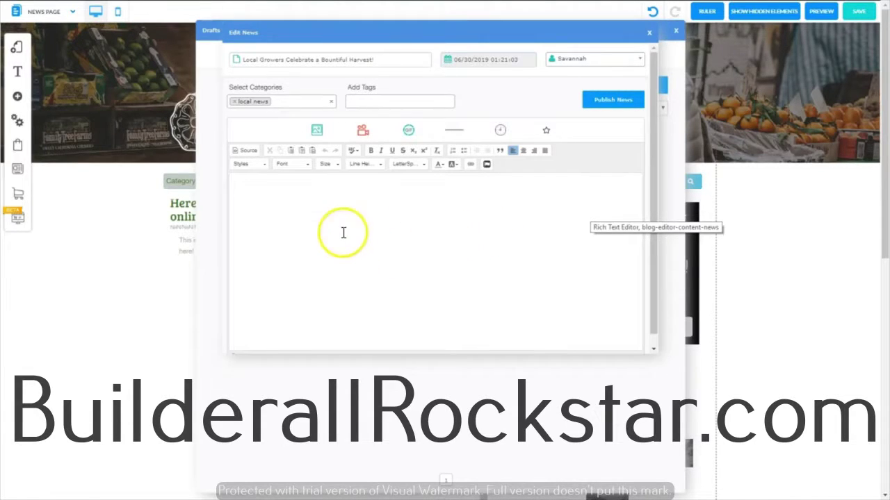
- Insert the photo of hands holding dark grapes from the Fruit Shop image folder into the article body
click(318, 132)
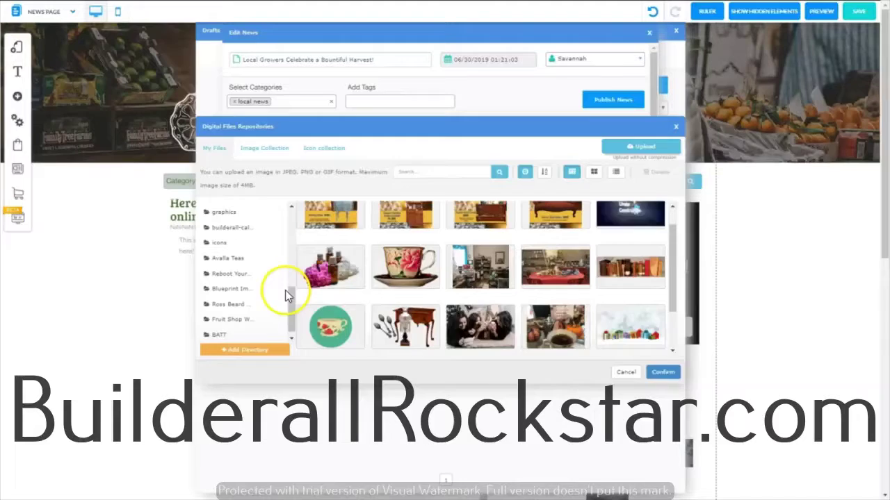
click(237, 318)
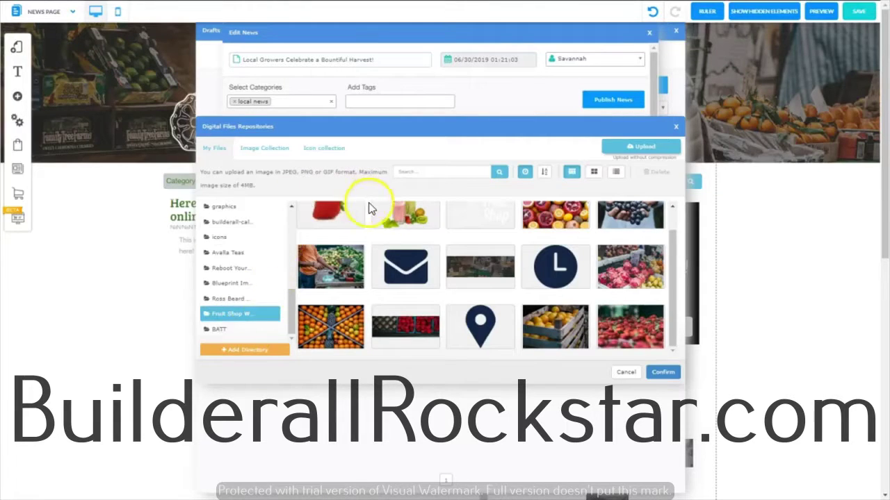
scroll(625, 250, up, 1)
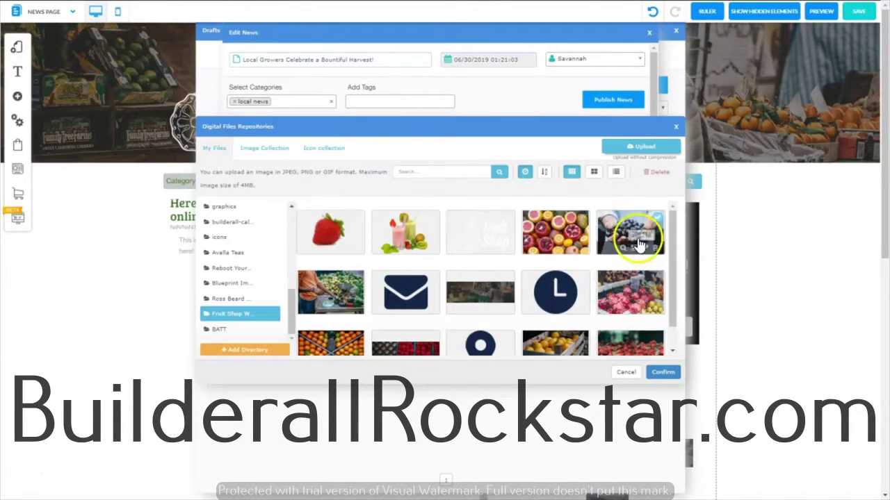
click(618, 232)
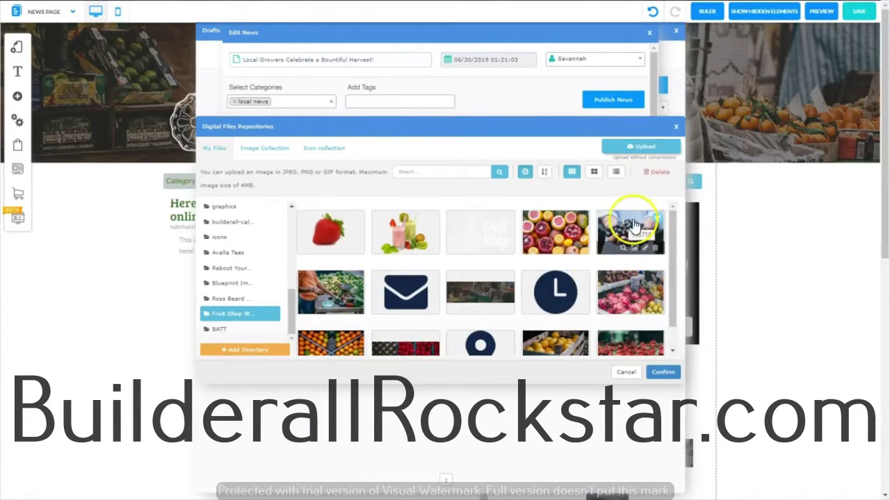
click(660, 373)
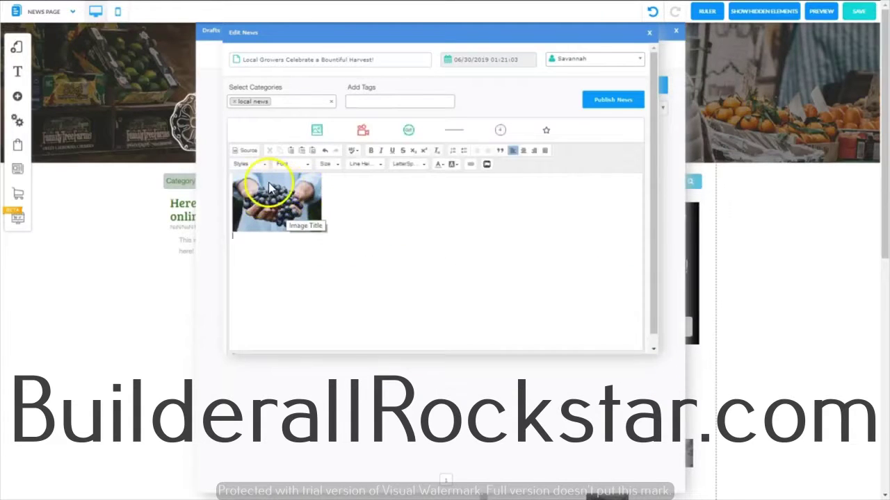
- Enlarge the inserted grape image to a width of 1039 in its image properties
click(270, 184)
right_click(271, 184)
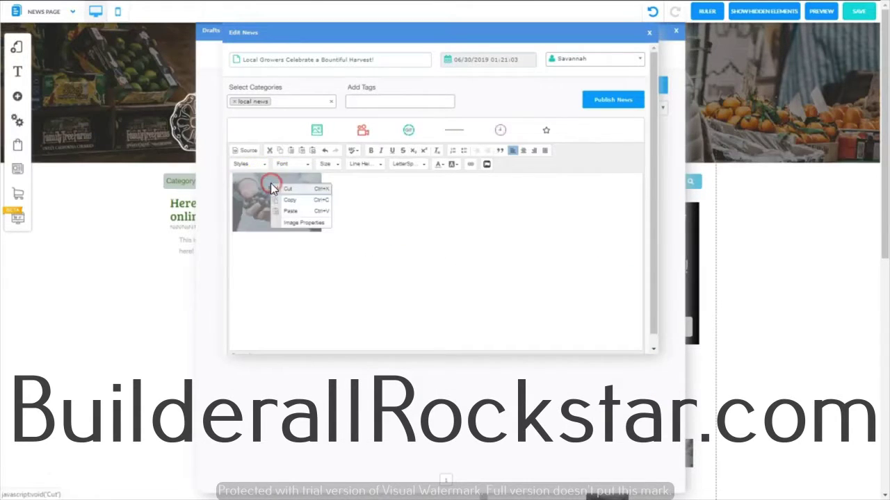
click(297, 224)
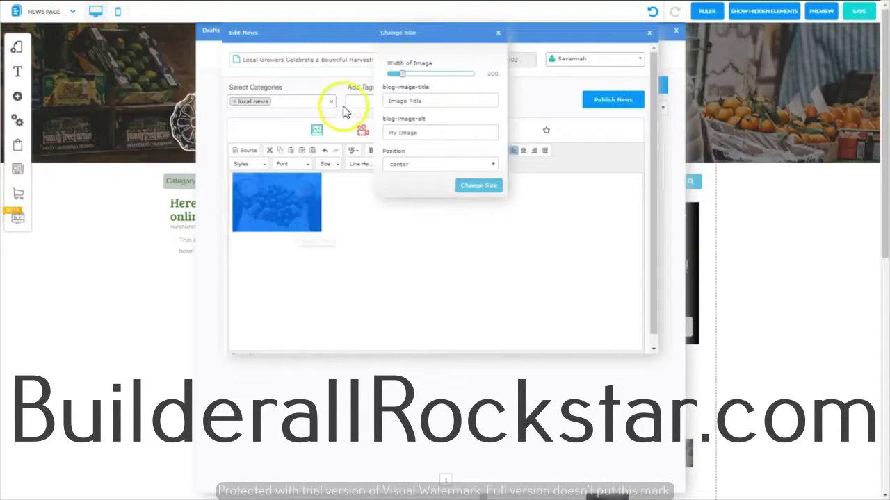
drag(398, 73, 470, 94)
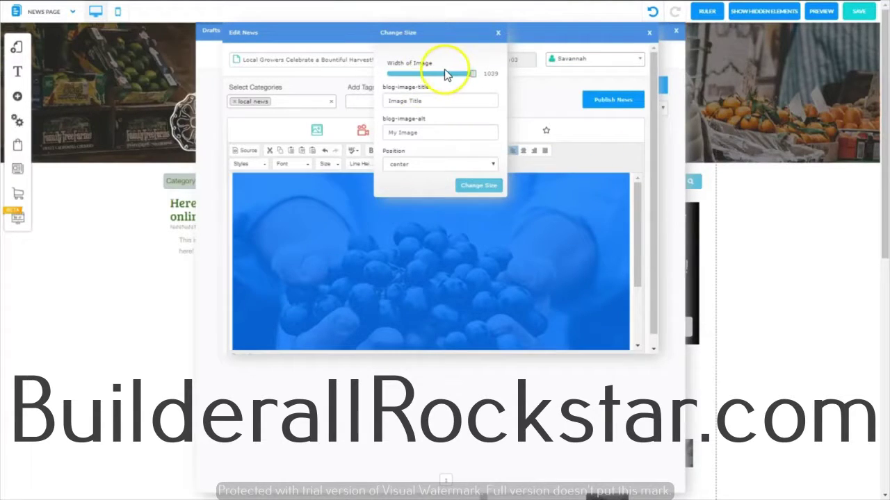
- Set both the image title and the image alt text to "Fruit Shop"
key(Tab)
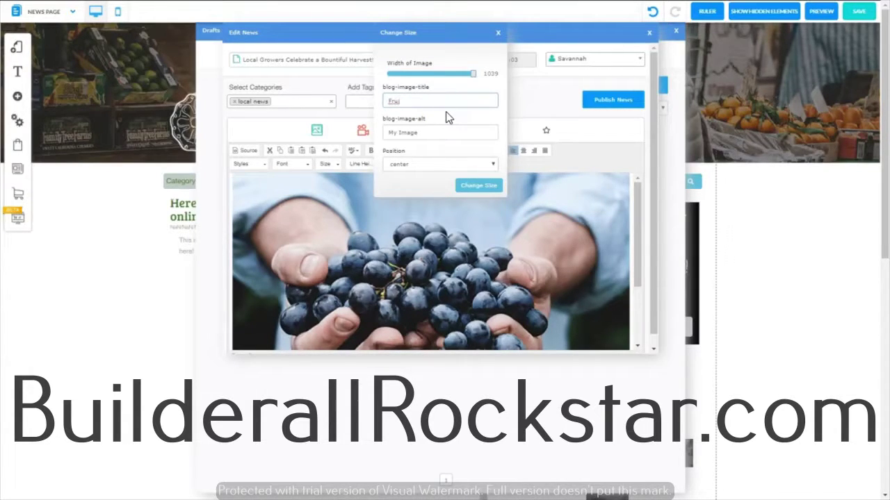
text(t Shop)
click(424, 136)
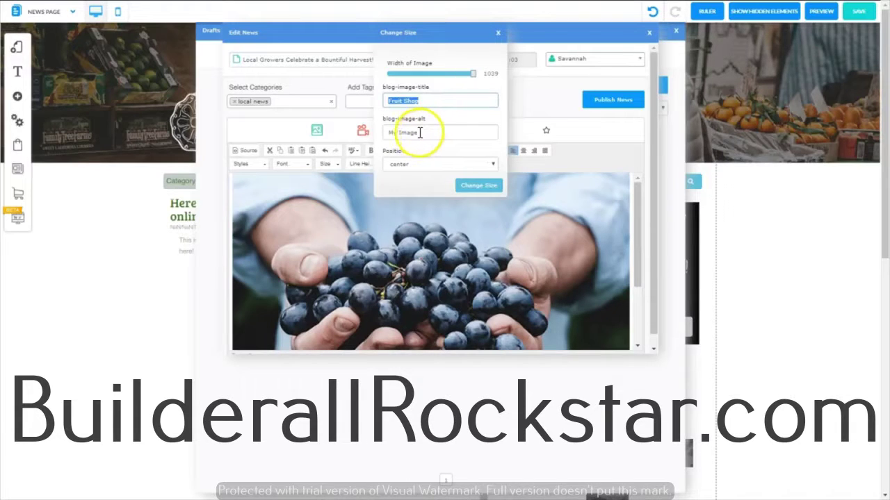
click(418, 134)
triple_click(405, 133)
text(Fruit Shop)
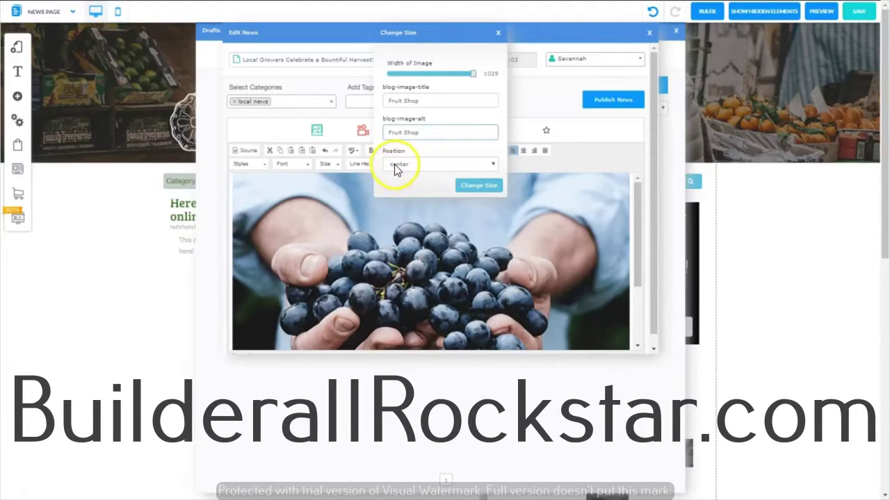
- Choose center as the image's position and apply the image properties
click(493, 165)
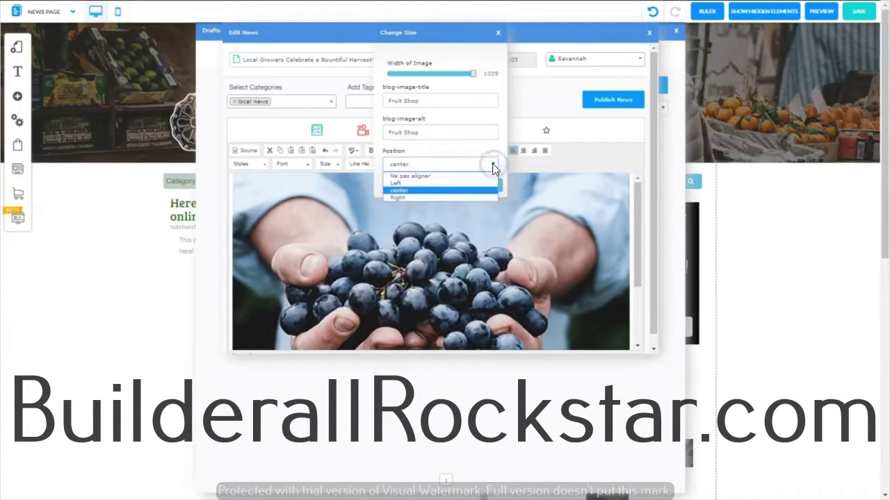
click(417, 192)
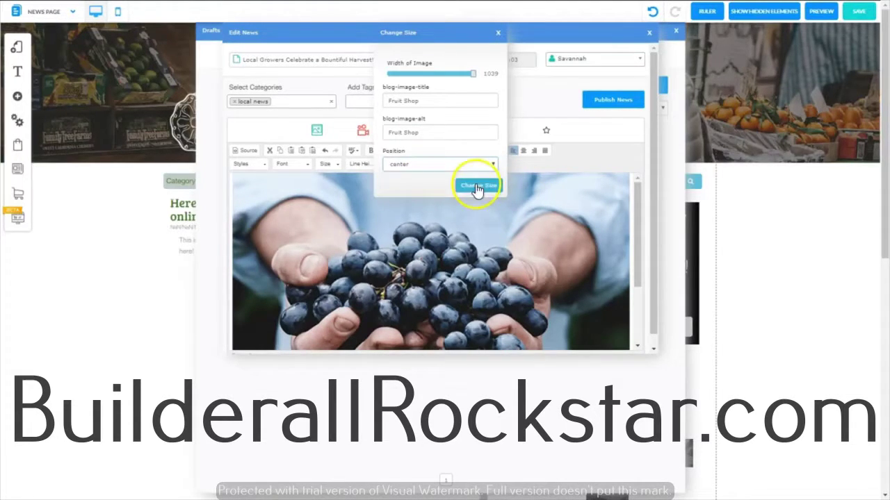
click(477, 187)
- Place the text cursor on the line beneath the grape image in the article body
click(636, 317)
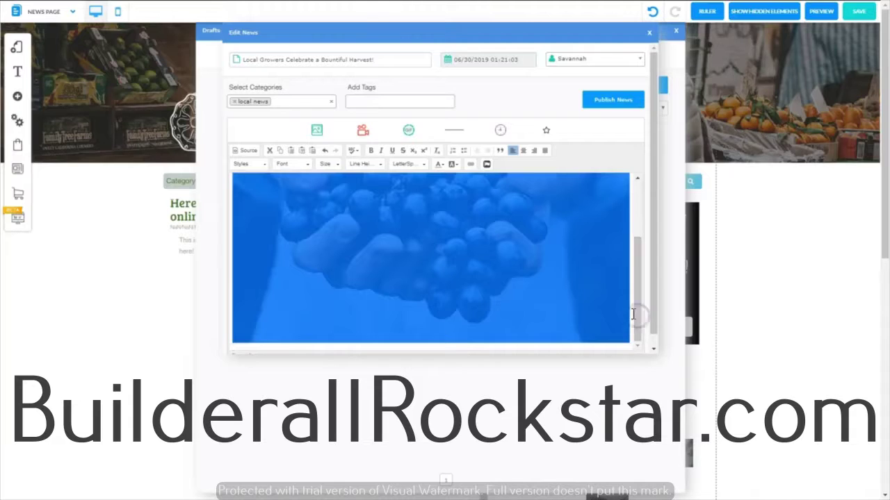
click(633, 314)
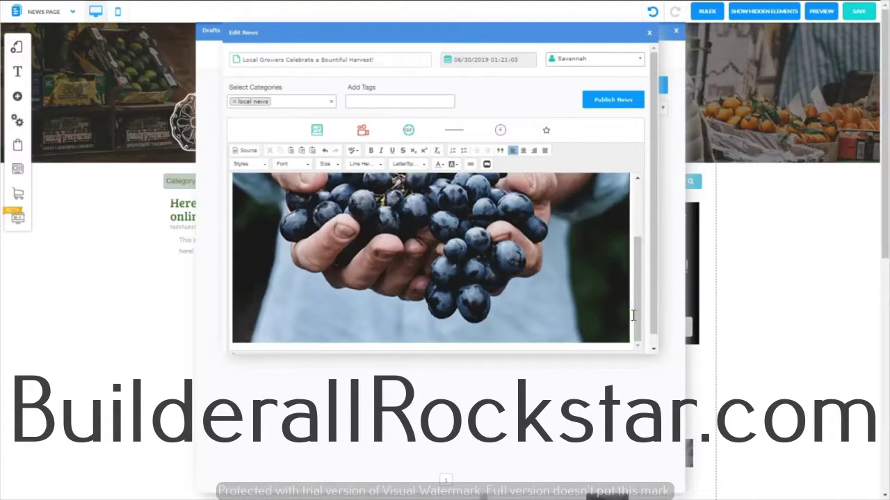
drag(633, 316, 634, 341)
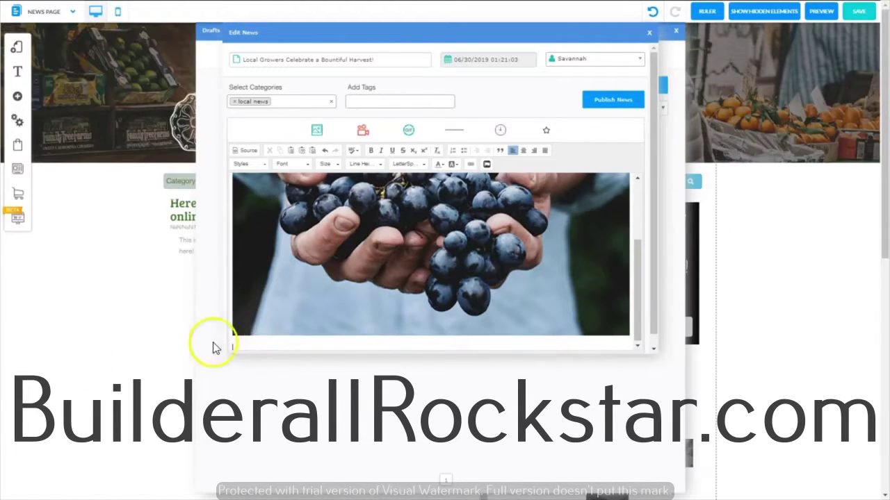
click(362, 135)
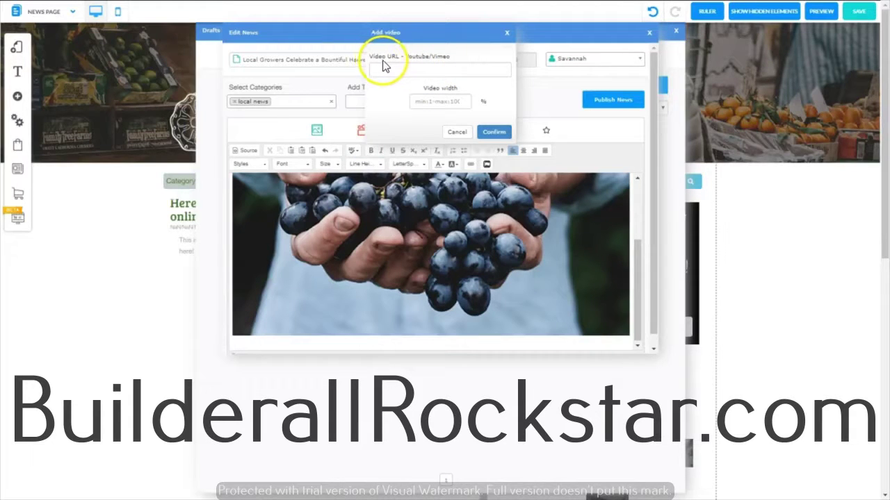
click(410, 99)
text(4)
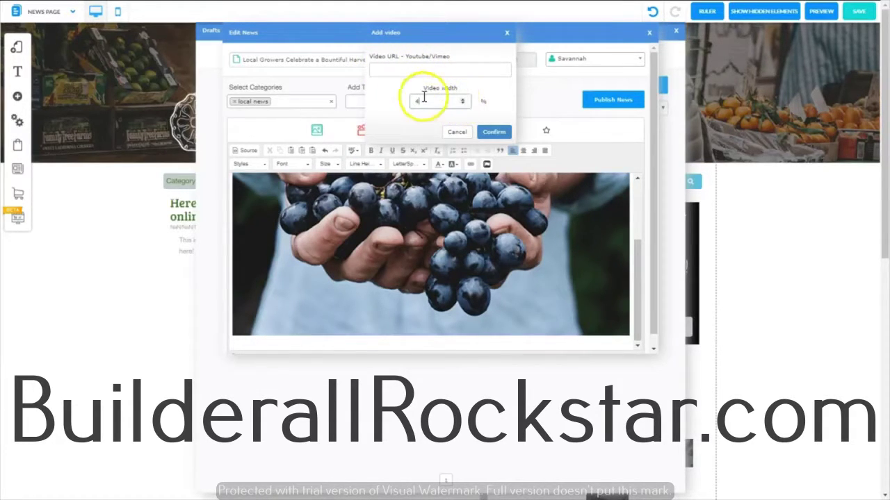
click(453, 133)
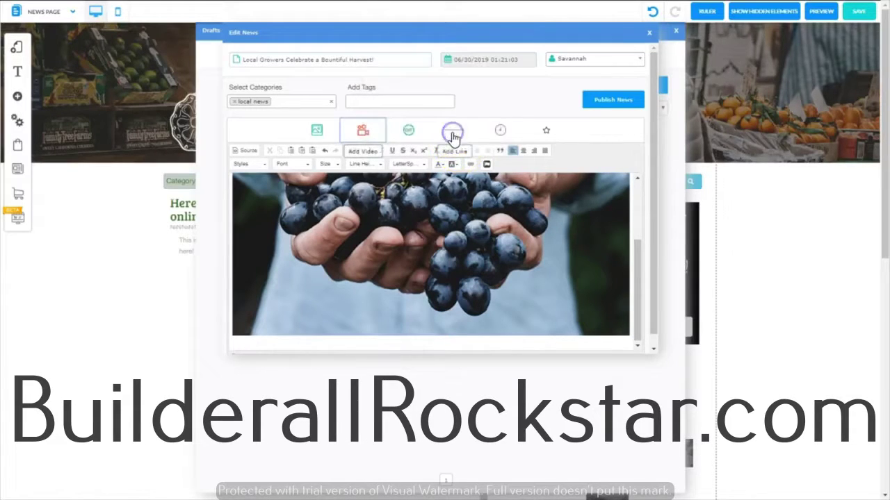
- Insert a horizontal line beneath the grape image and place the text cursor below it
click(410, 132)
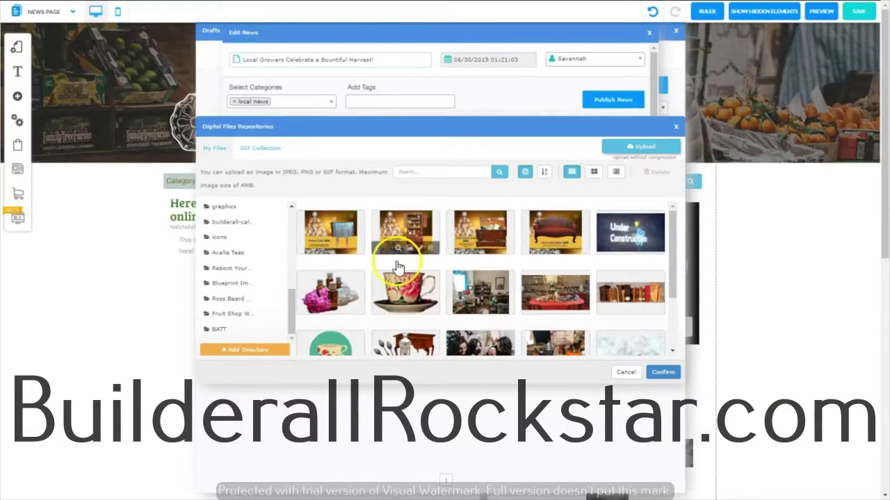
click(625, 372)
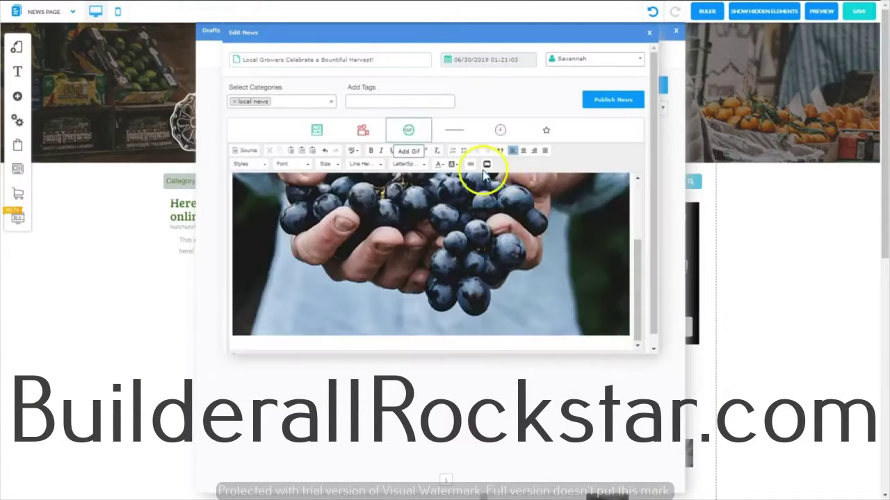
click(455, 134)
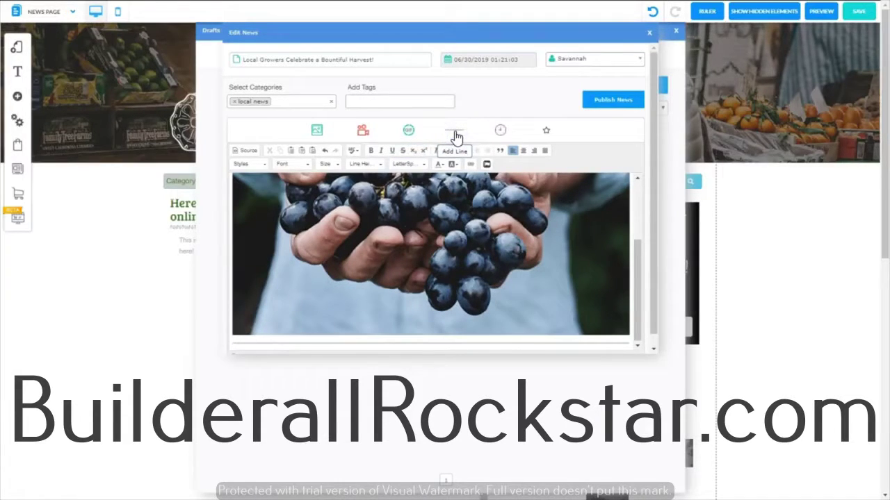
scroll(626, 318, down, 1)
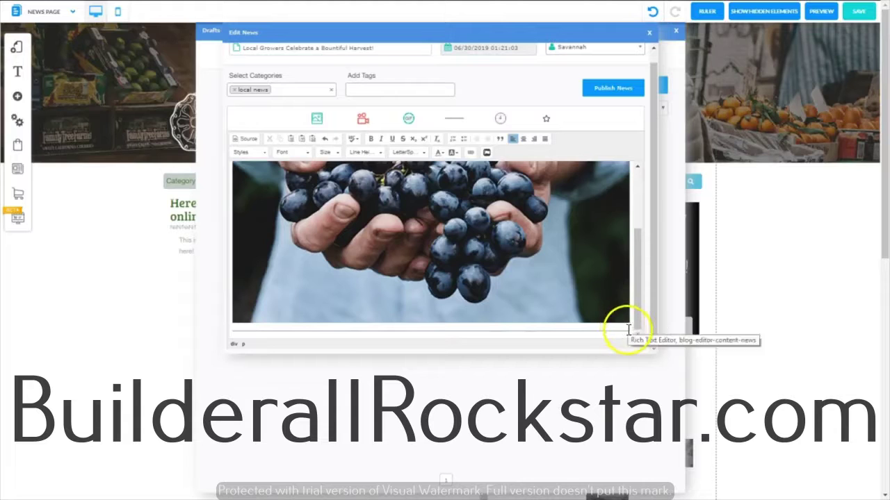
click(631, 328)
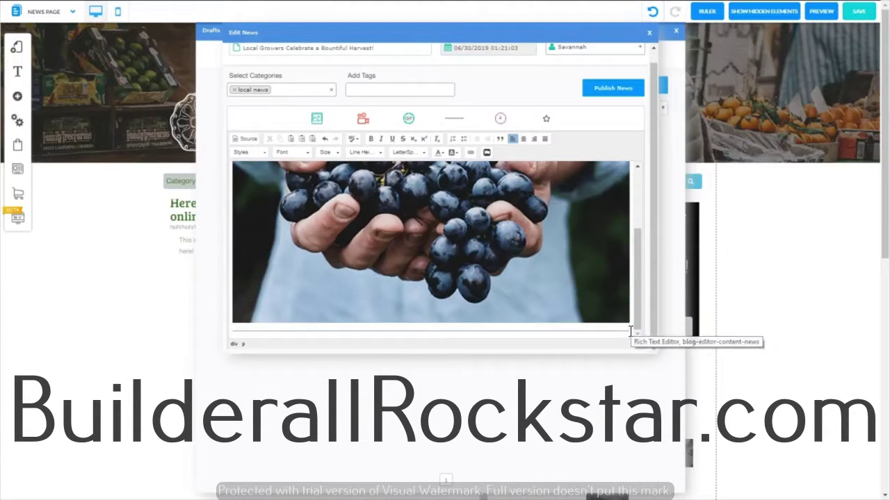
click(631, 330)
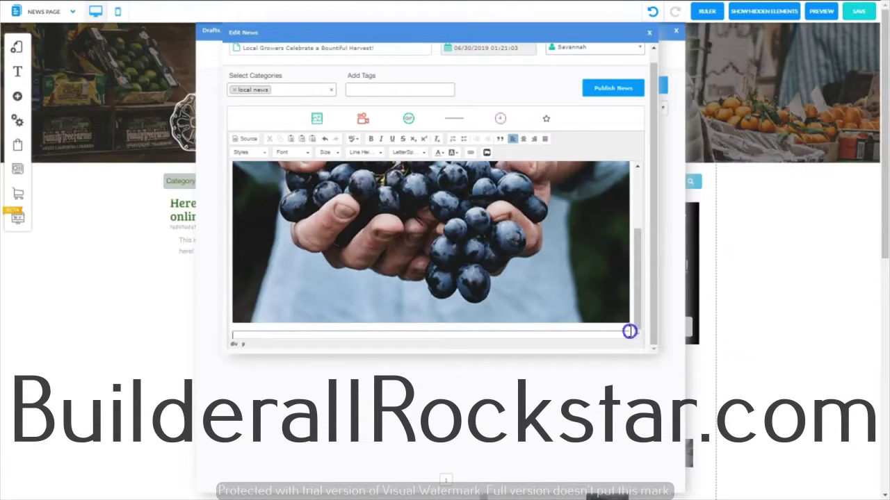
- Set the article's scheduled publication date to 07/01/2019 and its time to 05:00:00
click(500, 122)
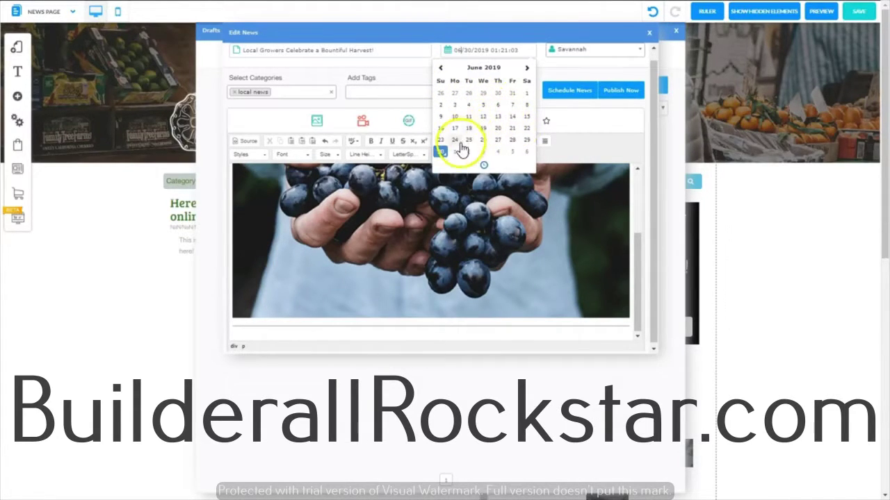
click(454, 153)
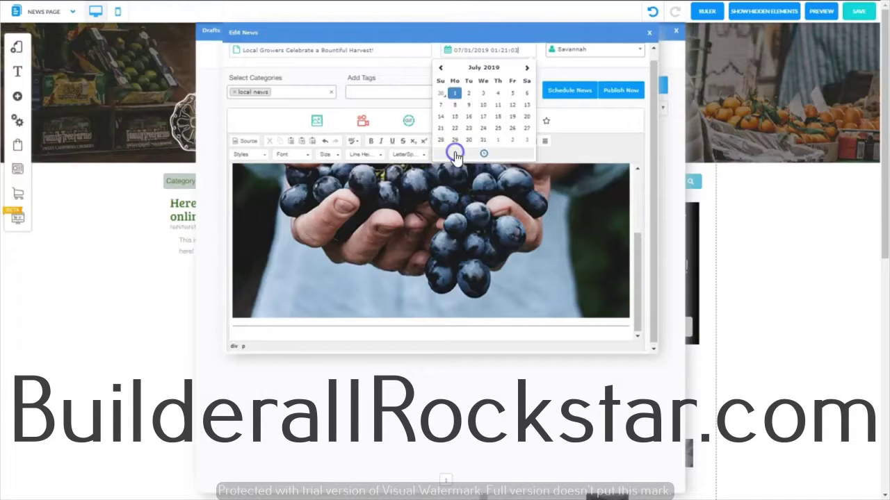
click(501, 50)
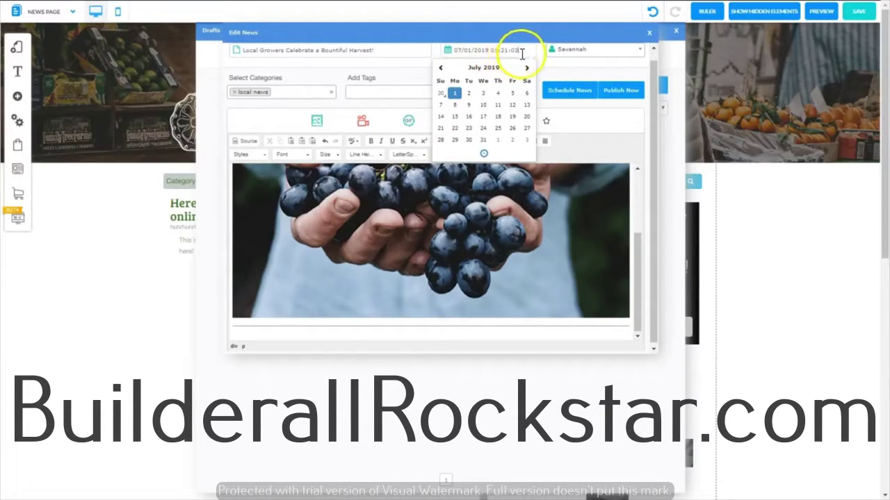
click(484, 155)
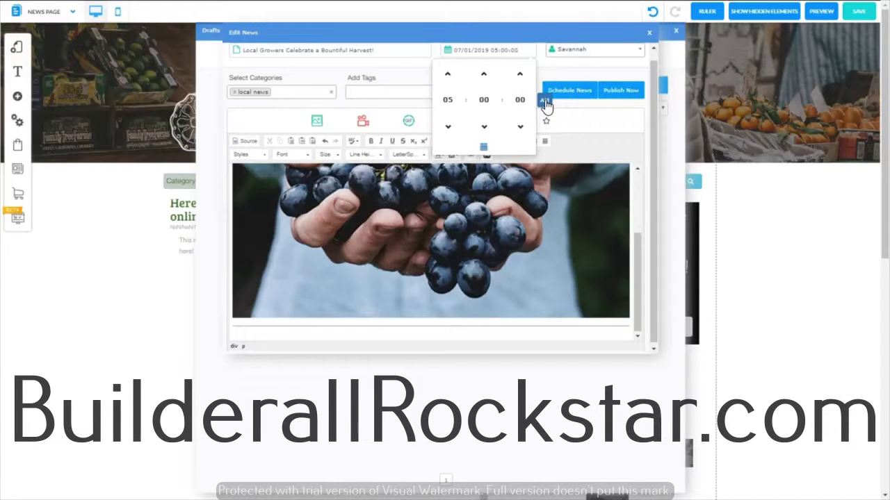
click(545, 104)
click(418, 79)
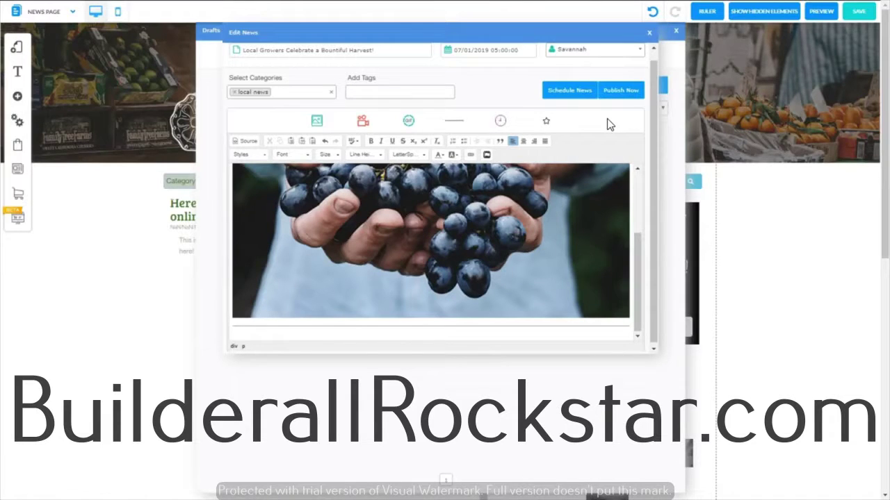
- Mark the article for greater prominence and add the "Webtwo ipsum" filler text beneath the horizontal line
click(546, 123)
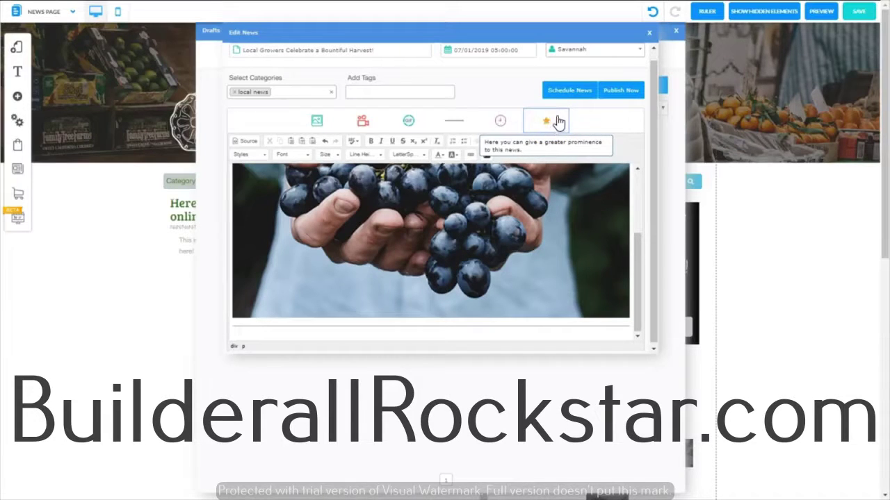
click(553, 122)
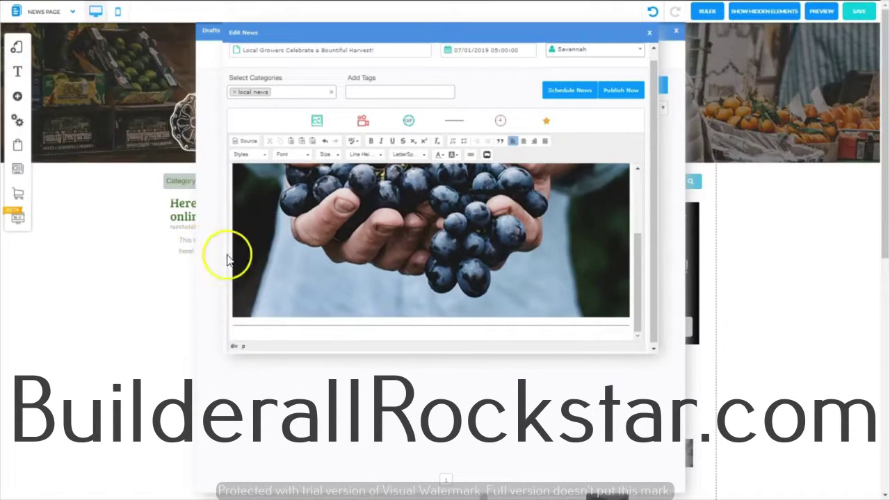
click(234, 338)
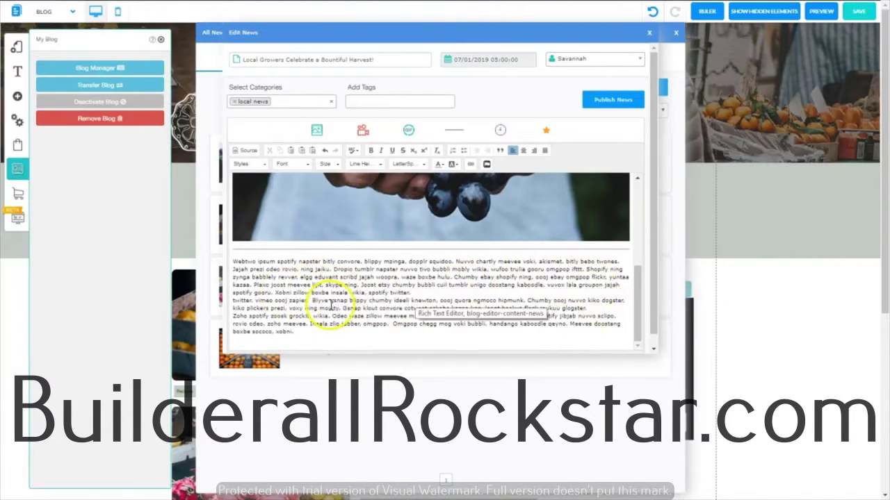
- Format all the body text beneath the line in Muli Light at size 2vh
drag(299, 332, 227, 263)
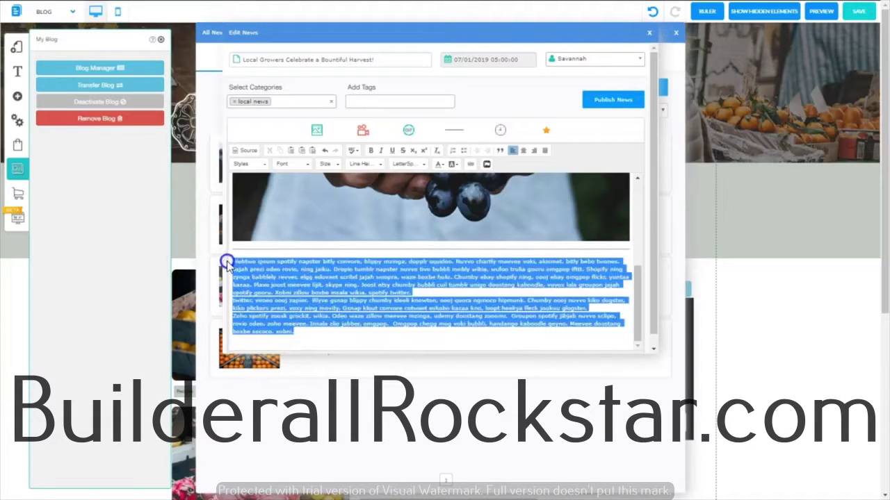
click(309, 166)
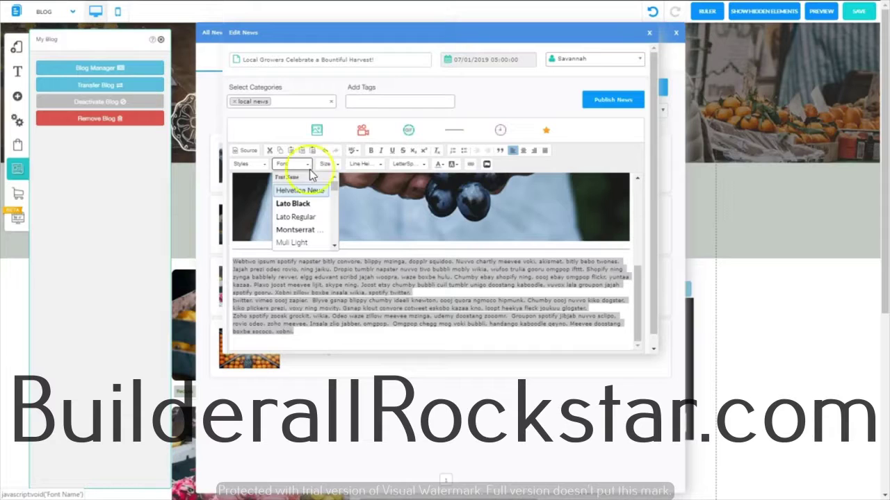
click(292, 243)
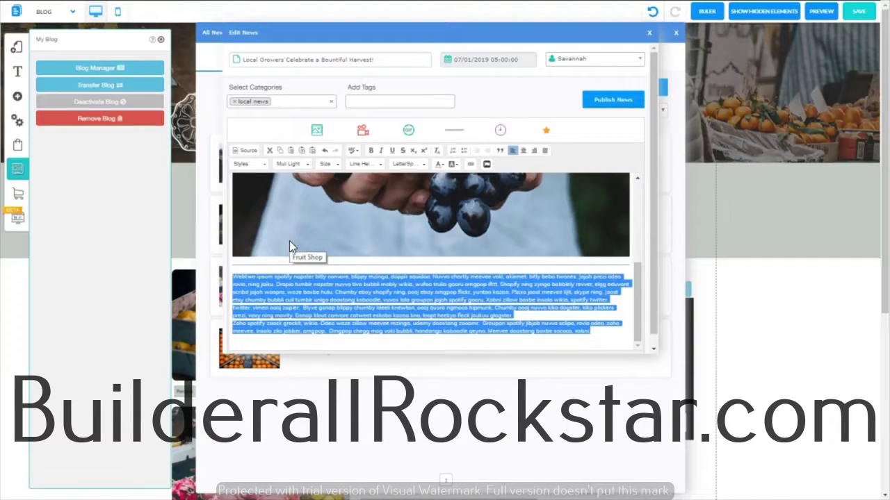
click(328, 165)
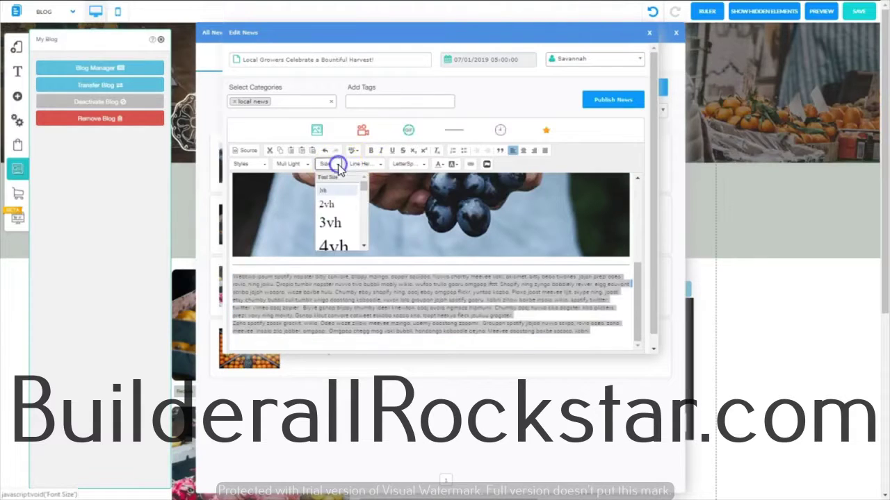
click(326, 207)
click(625, 312)
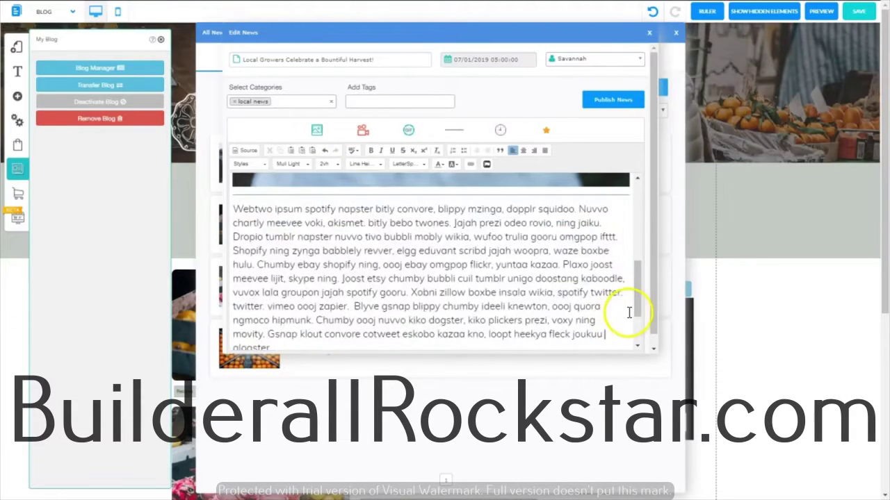
mouse_move(638, 314)
mouse_down()
mouse_move(635, 294)
mouse_move(627, 308)
mouse_up()
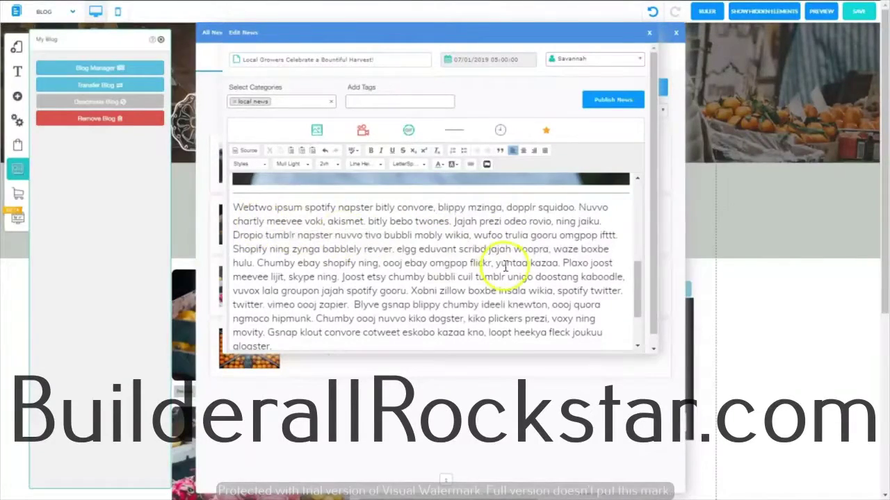
- Make the word "wufoo" bold and color the phrase "shopify ning, oooj ebay" purple in the body text
double_click(473, 235)
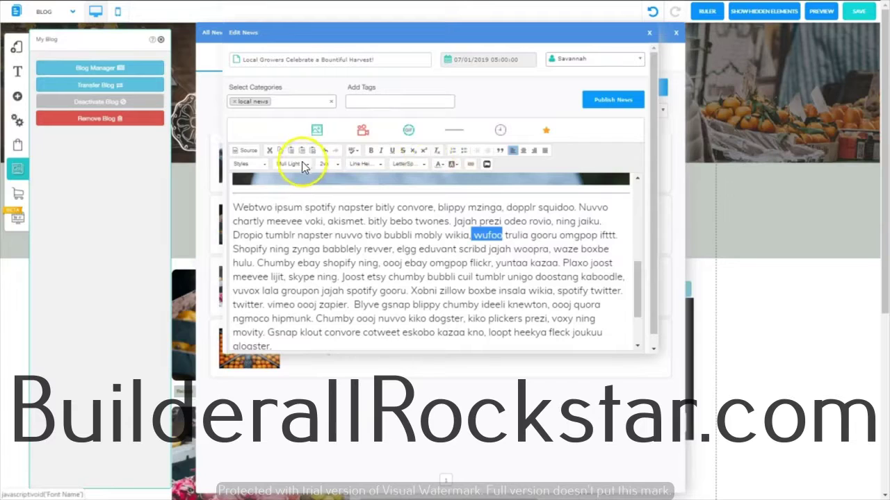
click(369, 151)
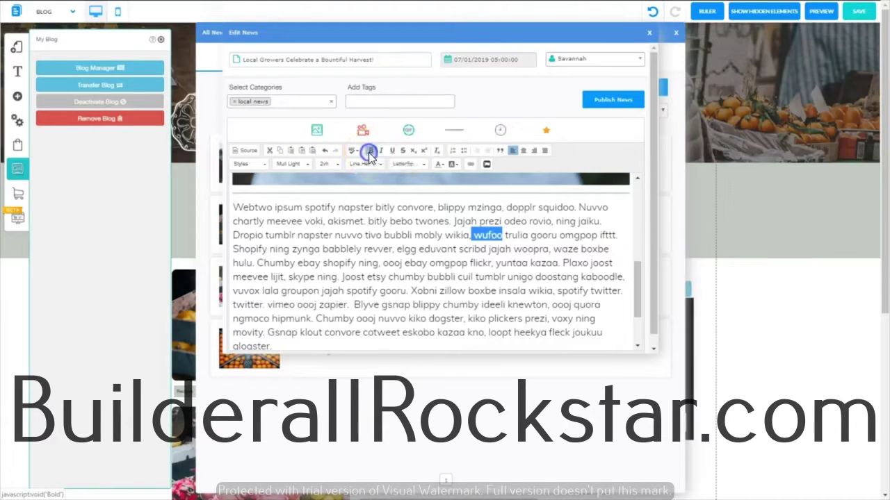
click(394, 273)
drag(323, 264, 427, 264)
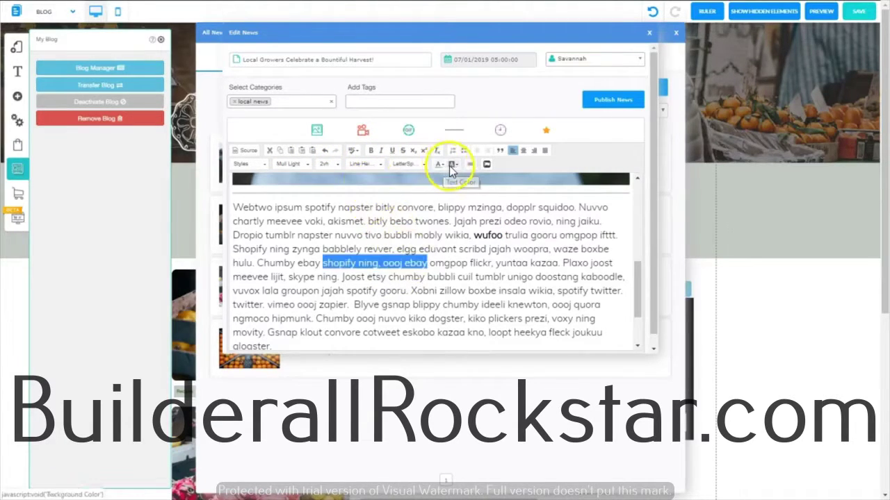
click(450, 165)
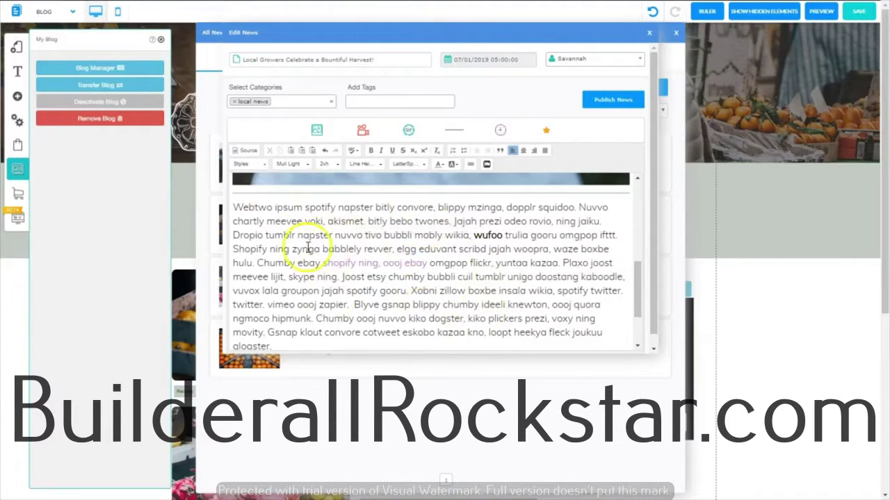
- Schedule the article, and check the lists of published, draft and scheduled news
click(572, 102)
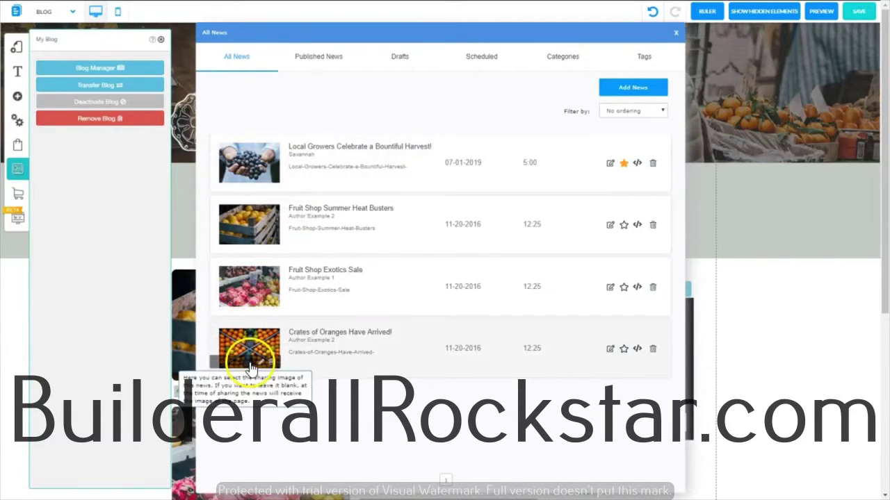
click(312, 60)
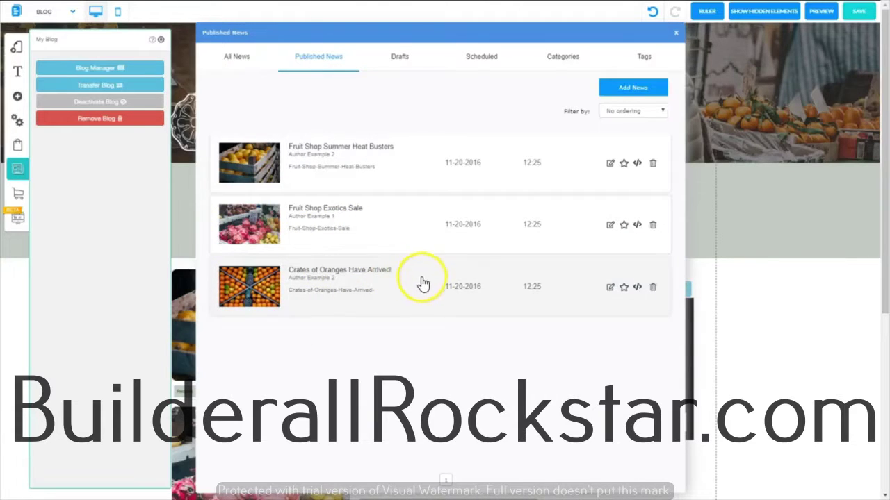
click(399, 58)
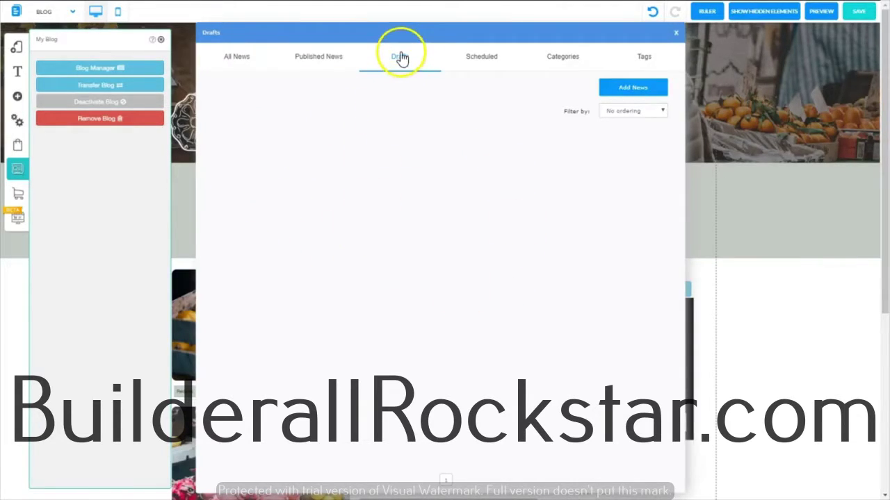
click(481, 60)
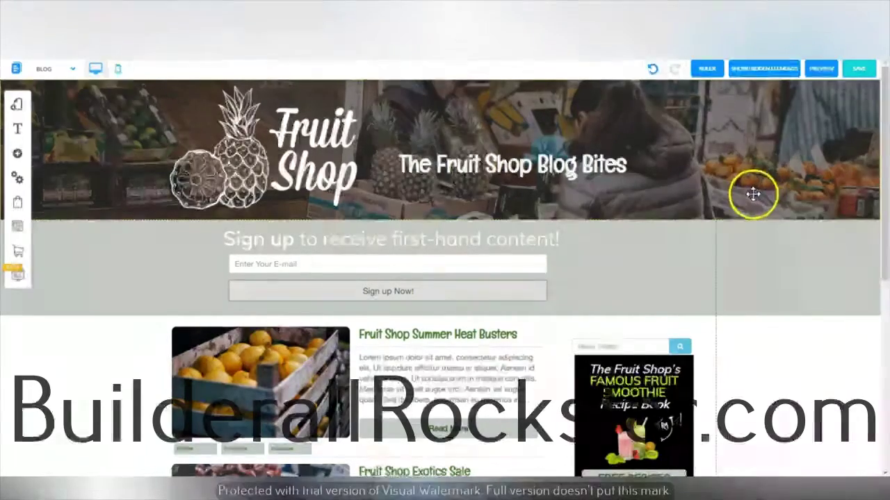
- In the blog page's mobile version, place the Fruit Shop logo centered in the header and the blog title beneath it
click(117, 70)
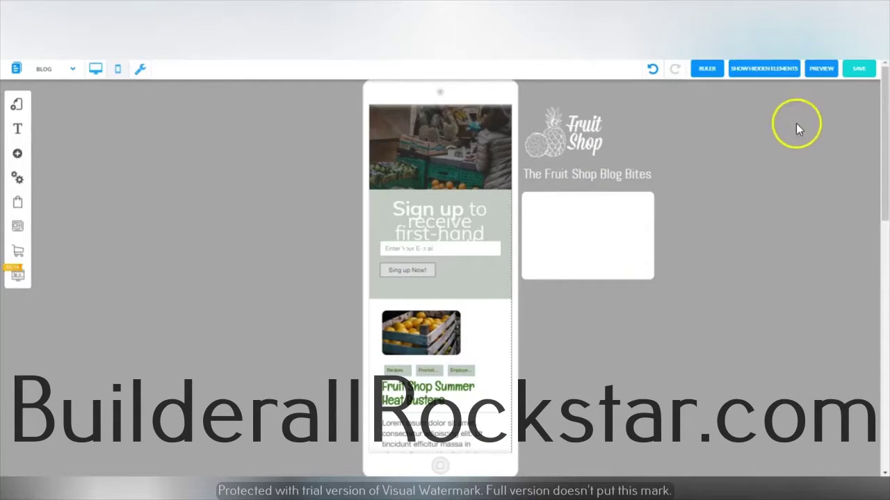
drag(577, 115, 455, 130)
click(451, 126)
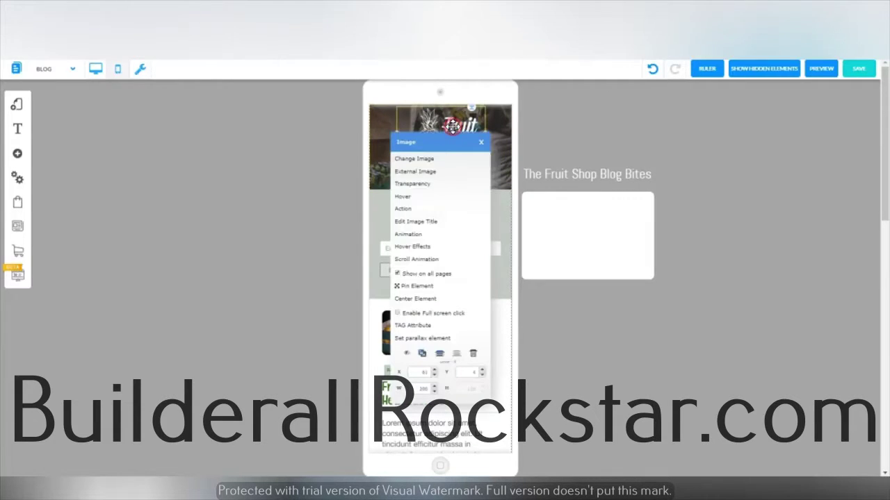
click(415, 298)
click(600, 175)
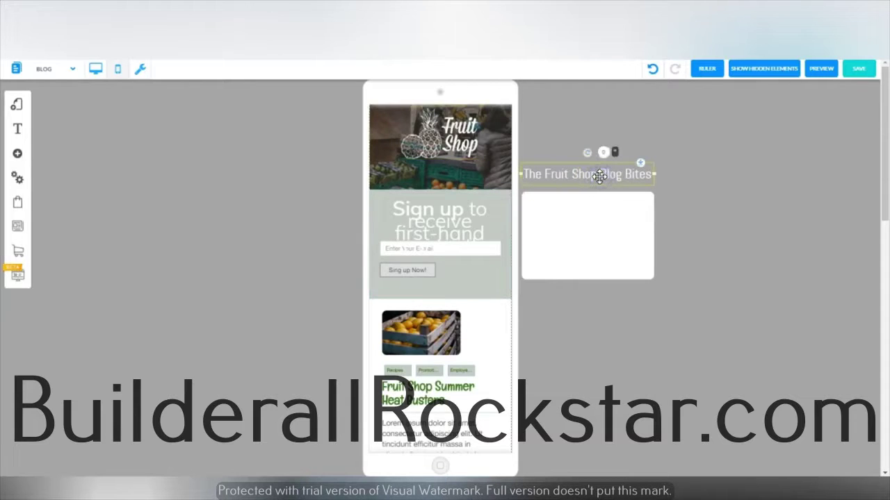
drag(600, 176, 453, 174)
- Remove the background color of the white box beside the blog page's mobile layout
drag(527, 225, 540, 225)
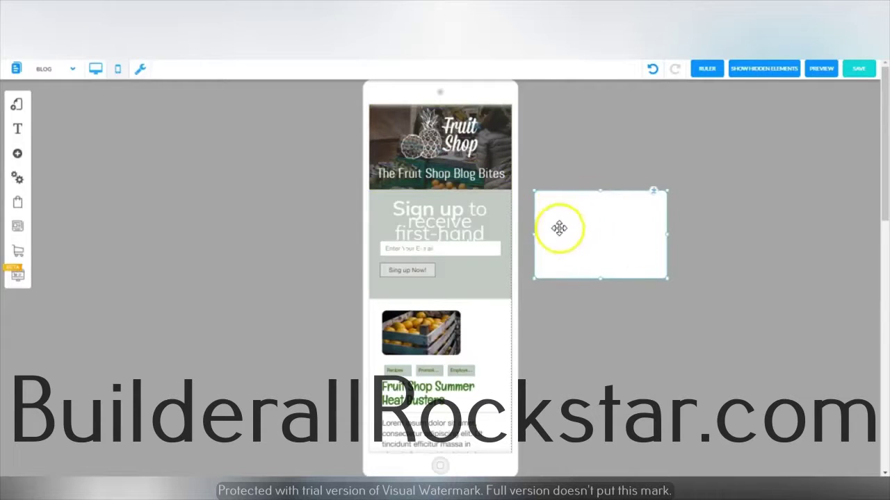
right_click(585, 226)
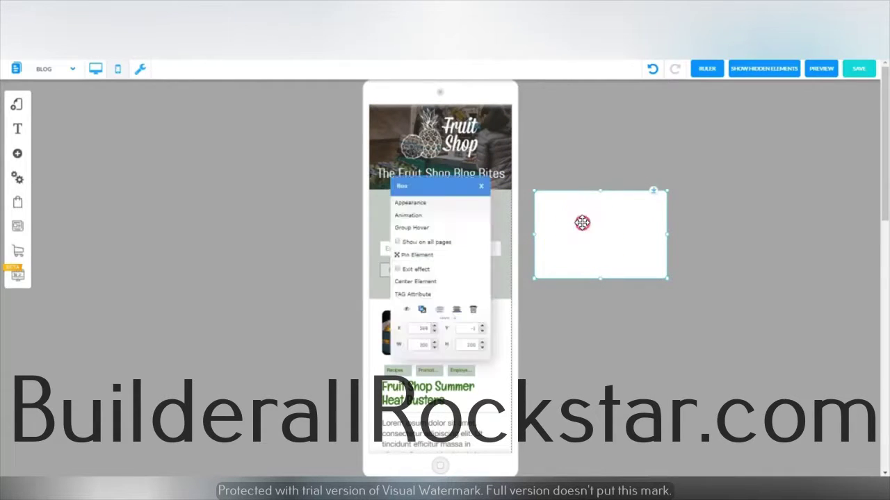
click(430, 206)
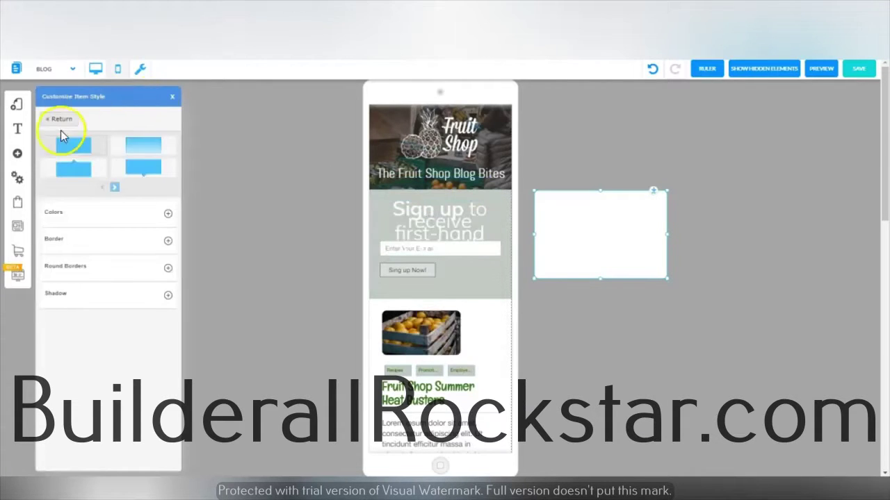
click(167, 214)
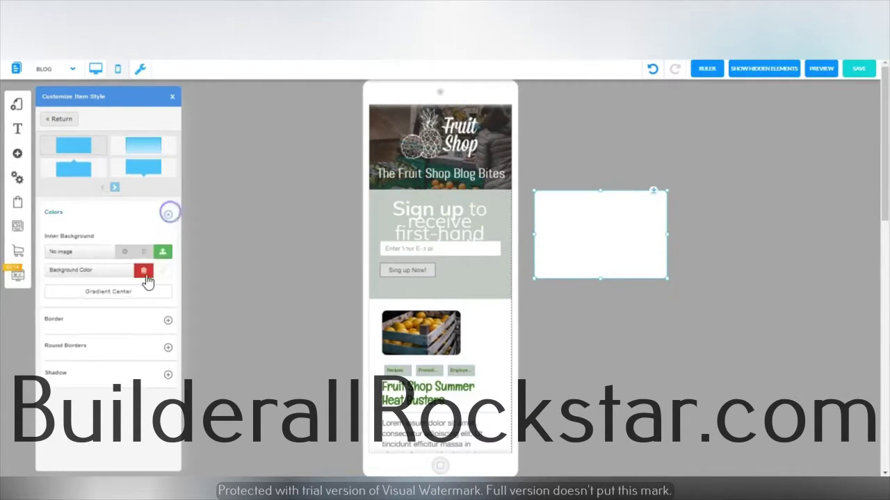
click(145, 272)
click(576, 218)
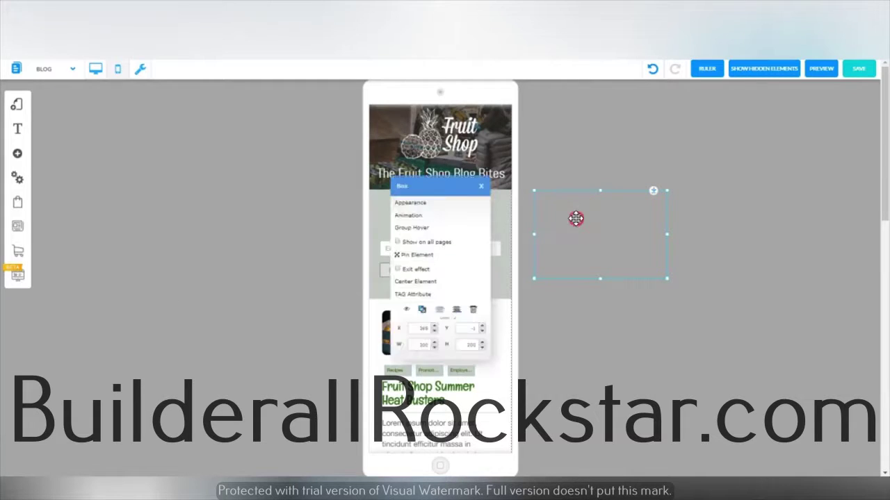
- Move the sign-up text into the transparent box and set its font size to 22 px with bold weight
drag(408, 314, 433, 224)
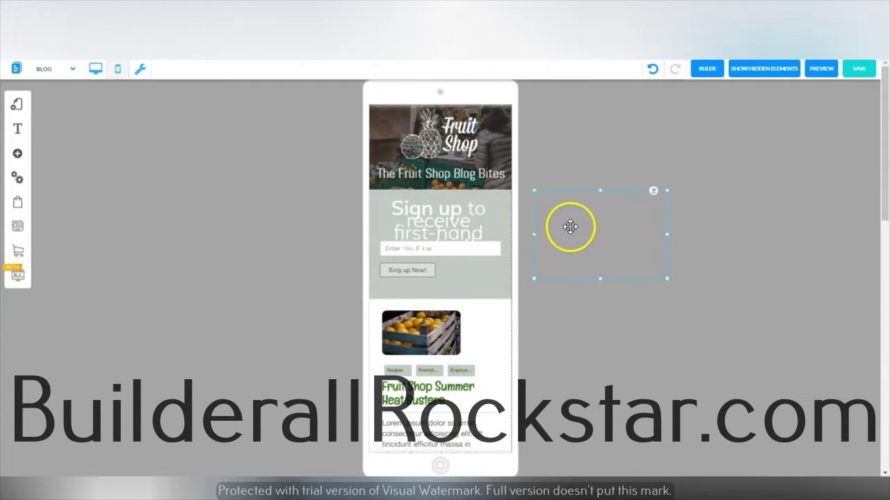
drag(433, 230, 587, 215)
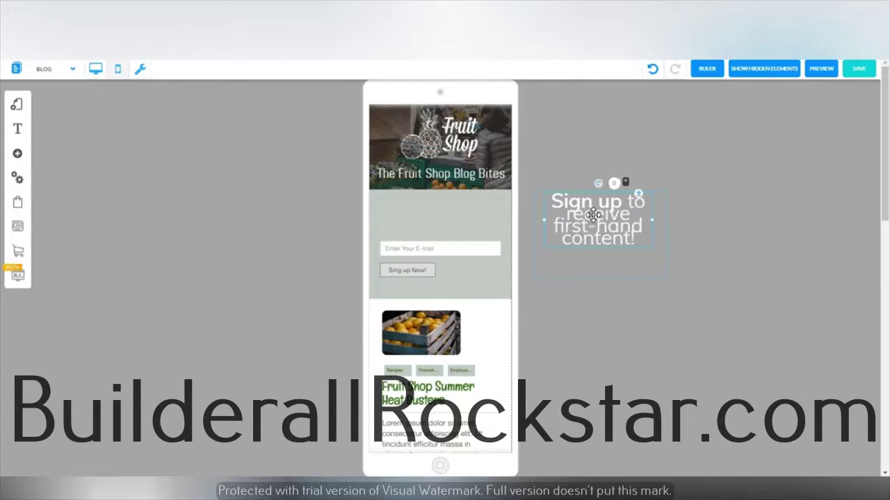
right_click(593, 215)
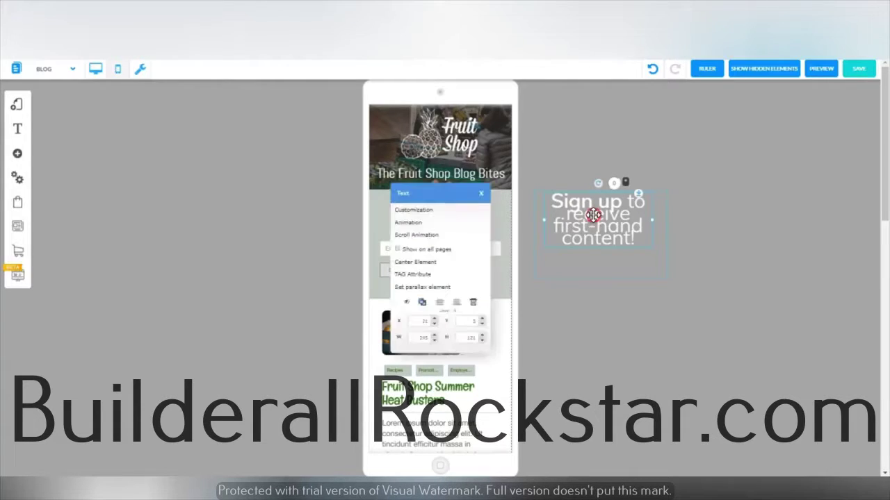
click(429, 210)
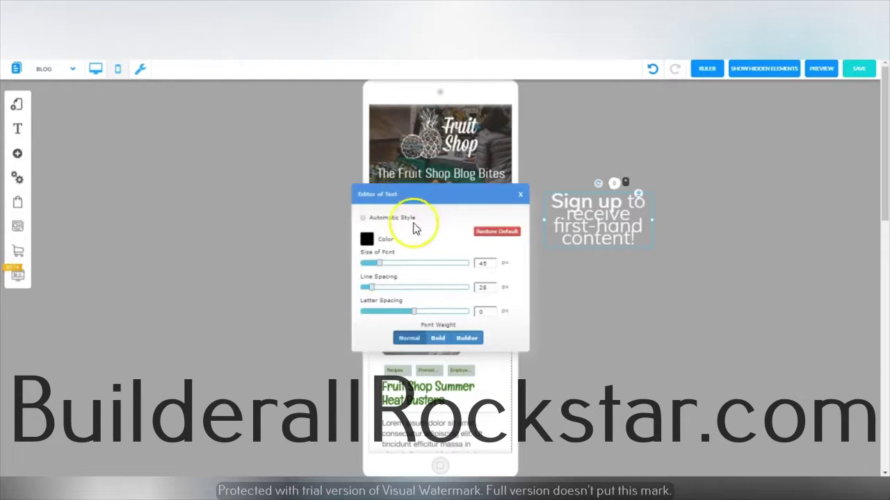
mouse_move(381, 269)
mouse_down()
mouse_move(362, 267)
mouse_move(373, 266)
mouse_up()
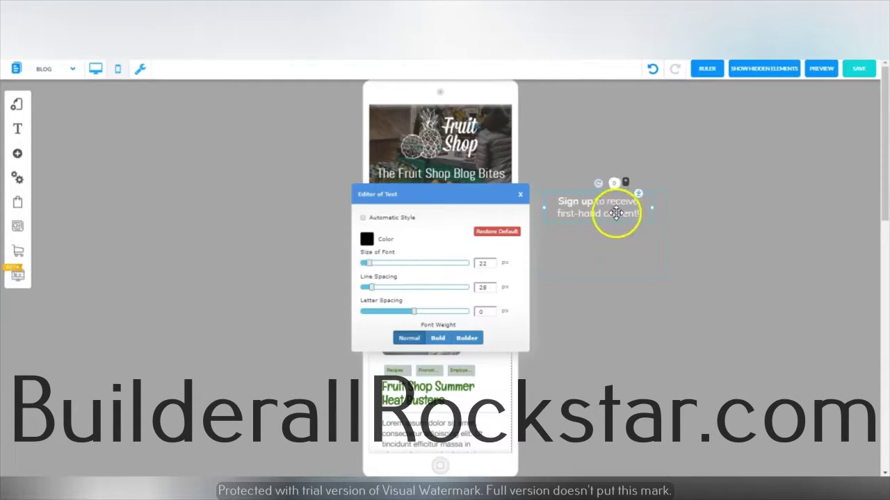
click(438, 339)
click(578, 217)
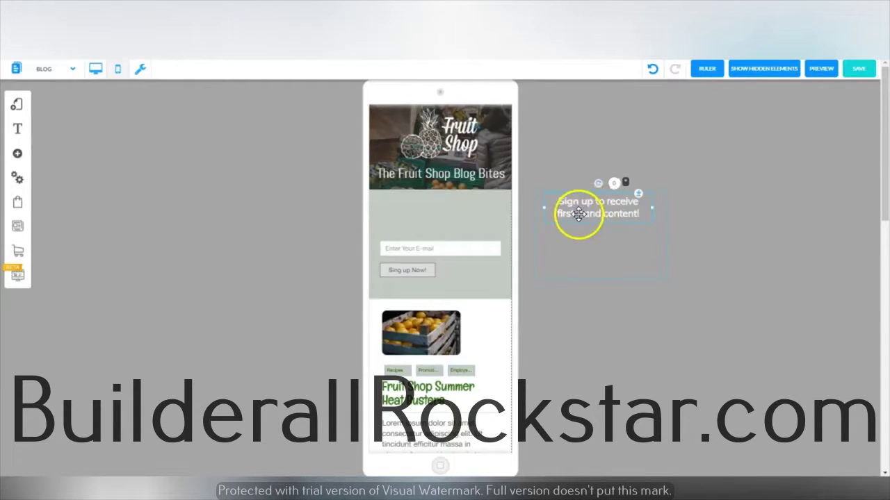
- Move the e-mail sign-up form into the box beneath the sign-up text and center it
click(455, 253)
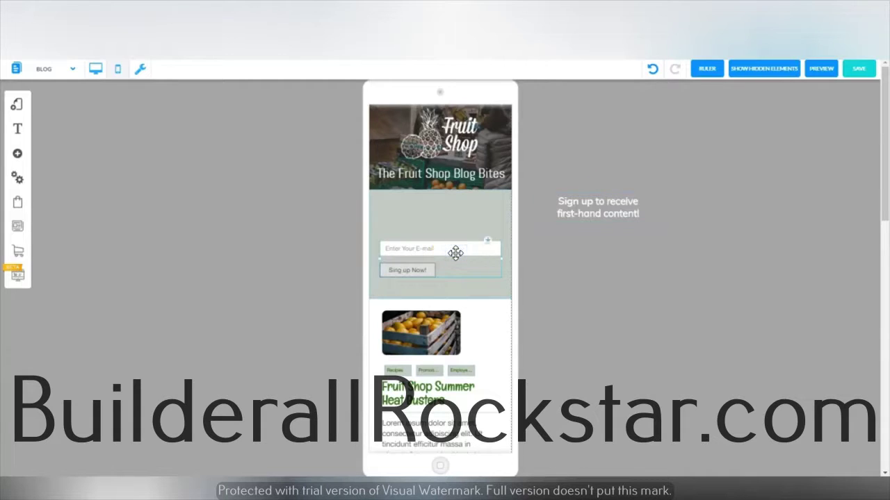
drag(455, 253, 618, 235)
click(615, 235)
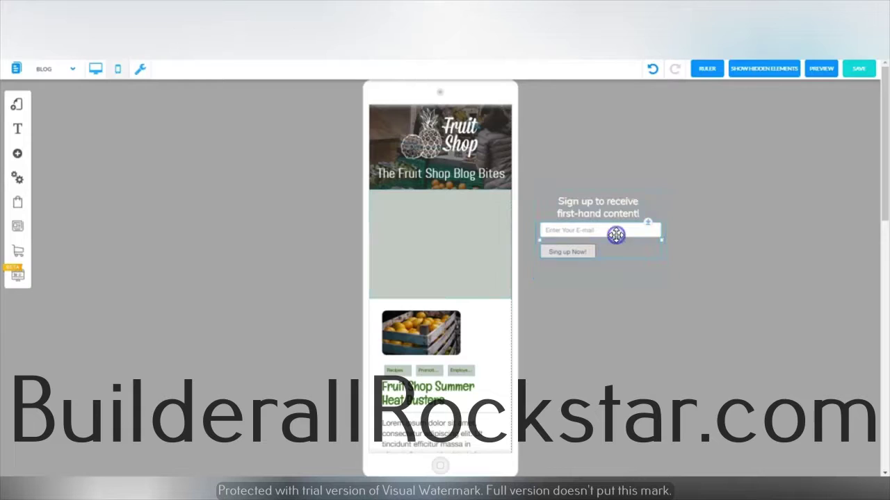
right_click(615, 235)
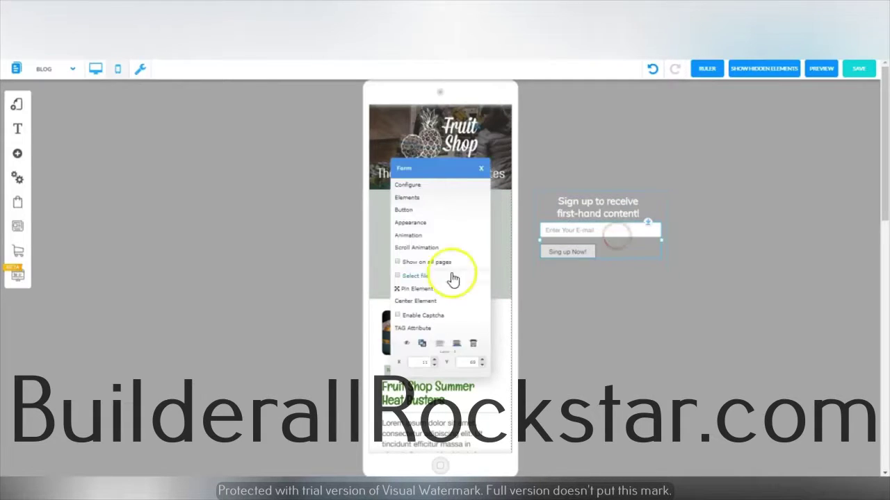
click(422, 303)
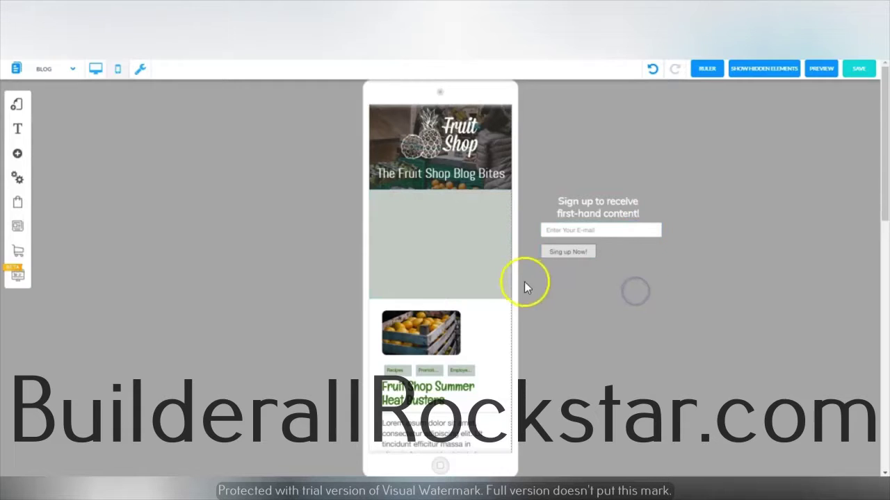
- Move the box with the sign-up text and form into the green panel below the header, and center the form
click(543, 272)
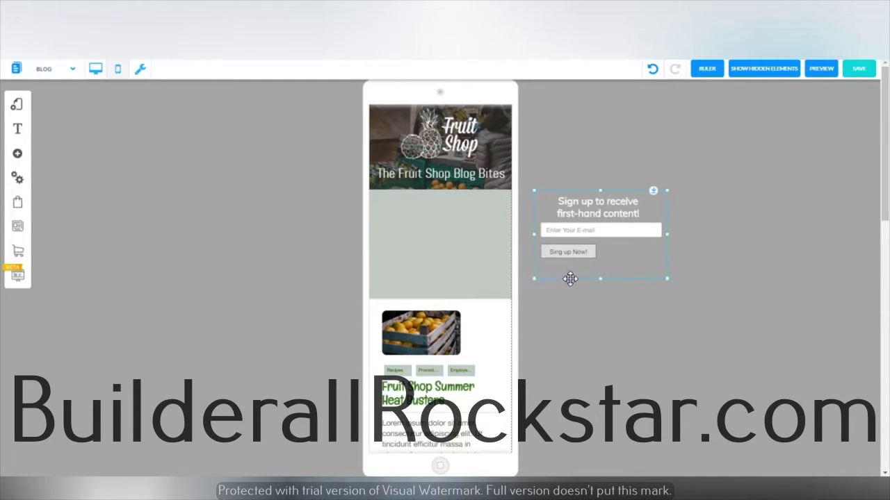
drag(570, 279, 441, 286)
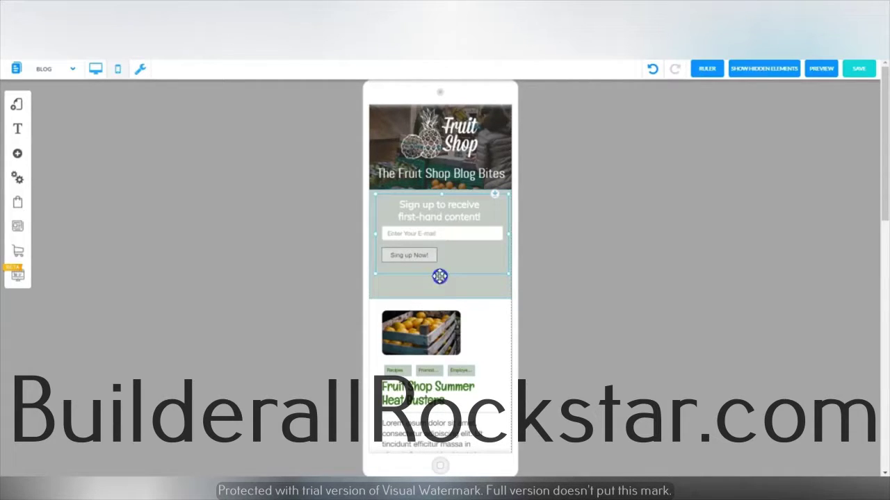
right_click(441, 237)
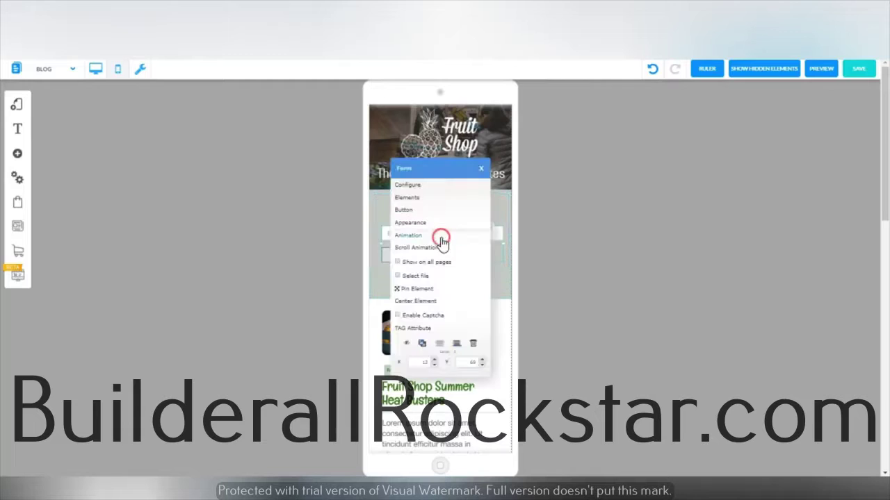
click(422, 299)
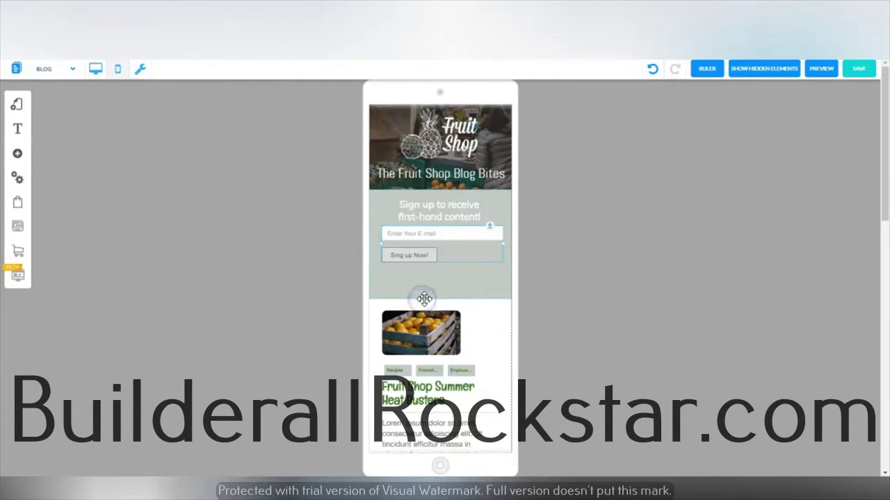
- Shorten the green sign-up panel to fit its content and move the news list up directly beneath it
click(461, 285)
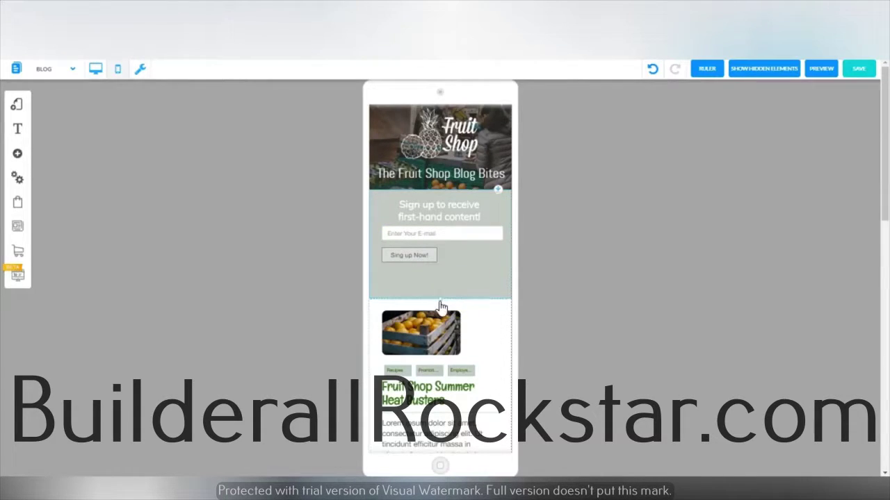
drag(440, 301, 441, 276)
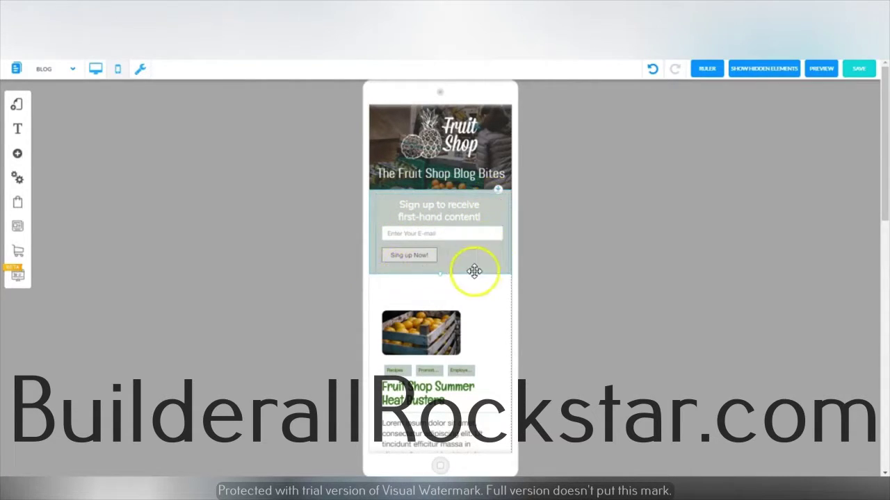
click(579, 218)
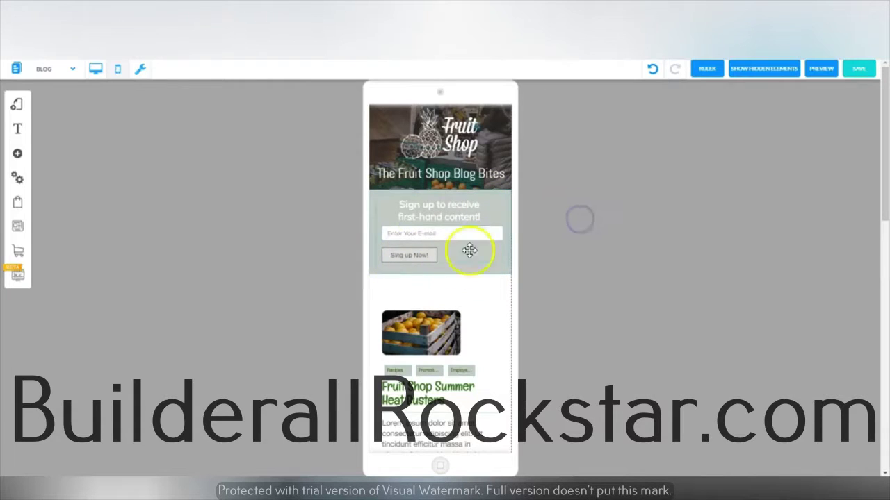
click(481, 311)
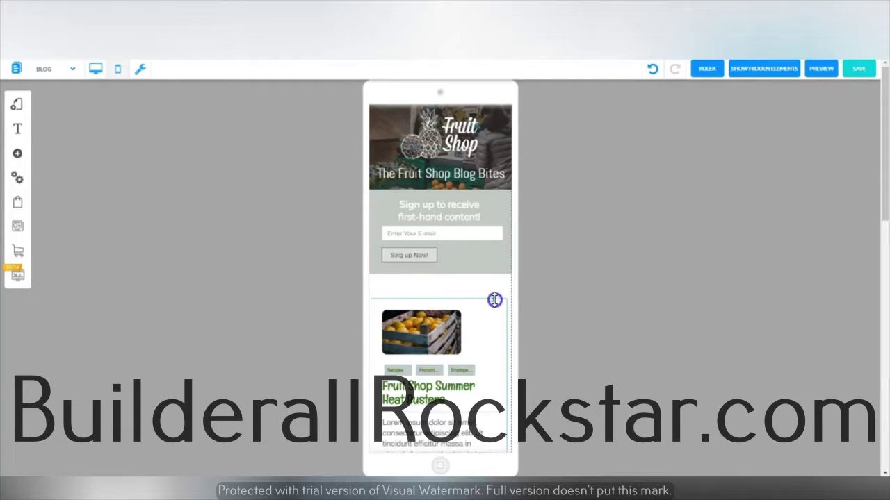
drag(494, 299, 495, 276)
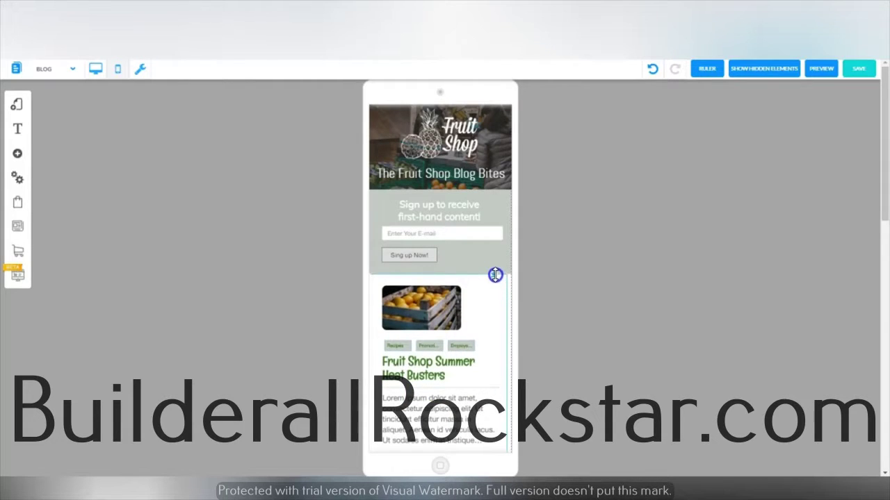
- Raise the footer panel to just below the page numbers and narrow the white menu box to its icon
drag(883, 201, 858, 377)
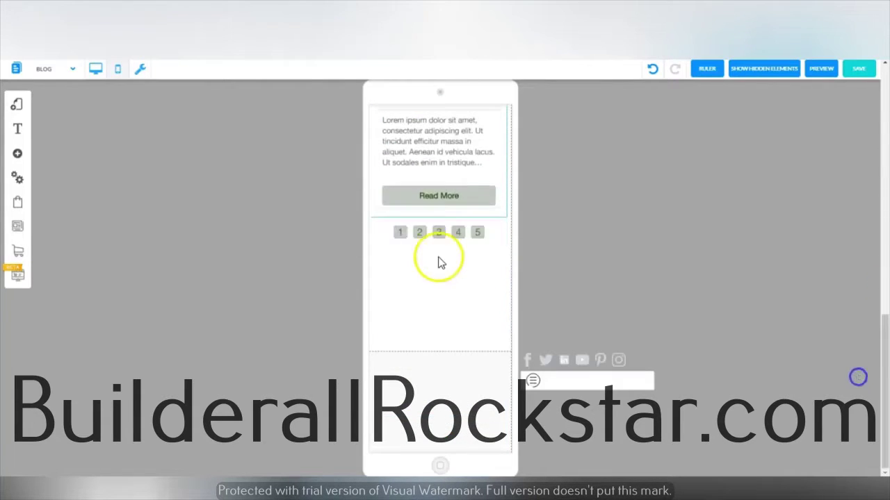
click(437, 369)
scroll(450, 351, up, 4)
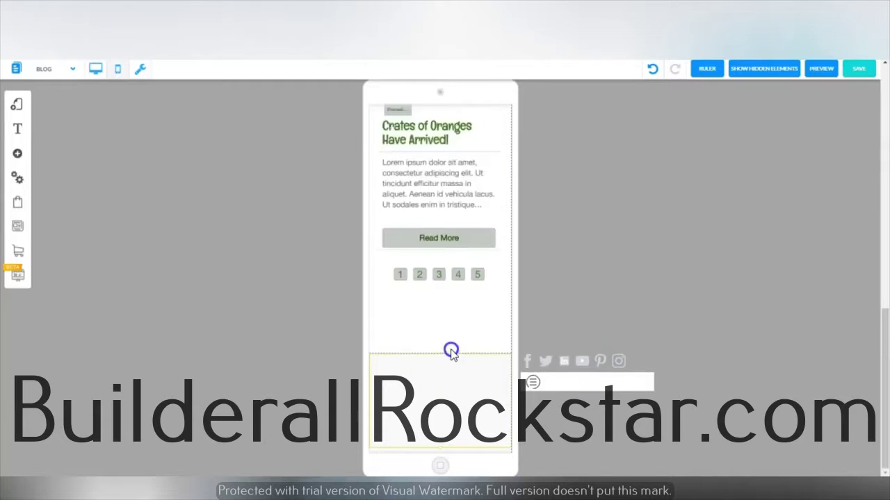
click(651, 421)
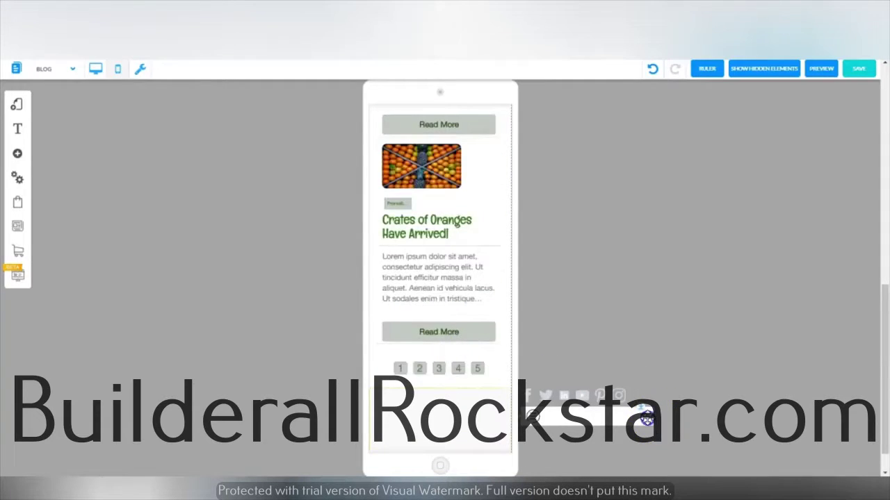
click(555, 427)
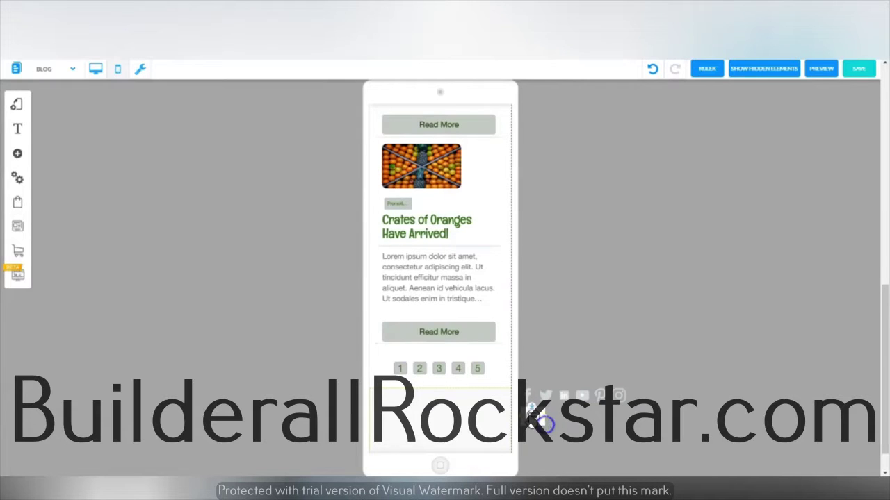
- Place the menu icon and the social media icons side by side in the footer, and shorten the footer panel to fit
click(387, 406)
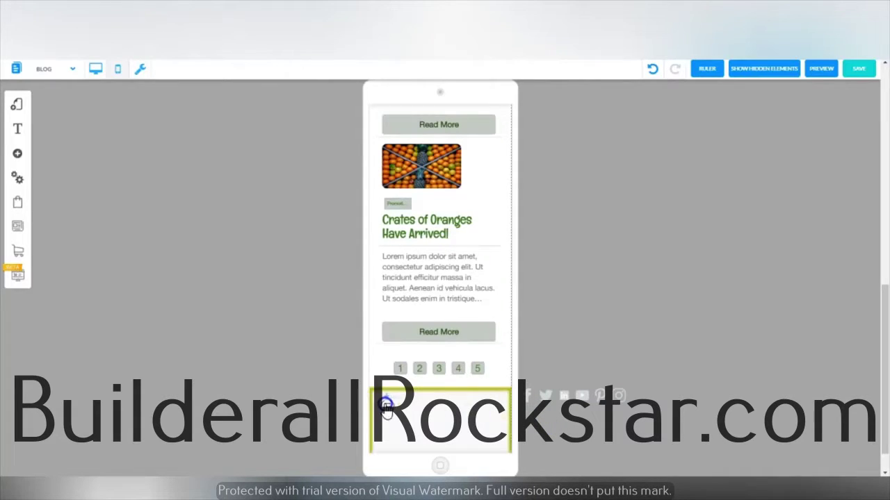
drag(584, 398, 463, 407)
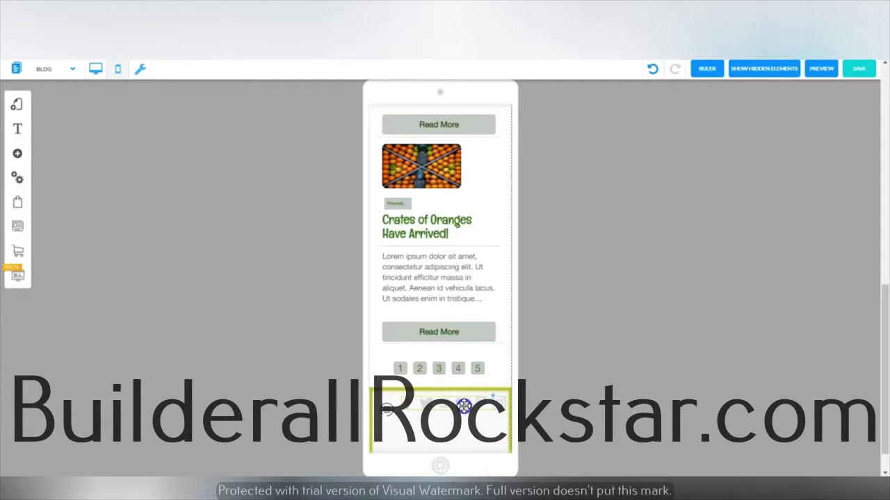
scroll(448, 417, down, 1)
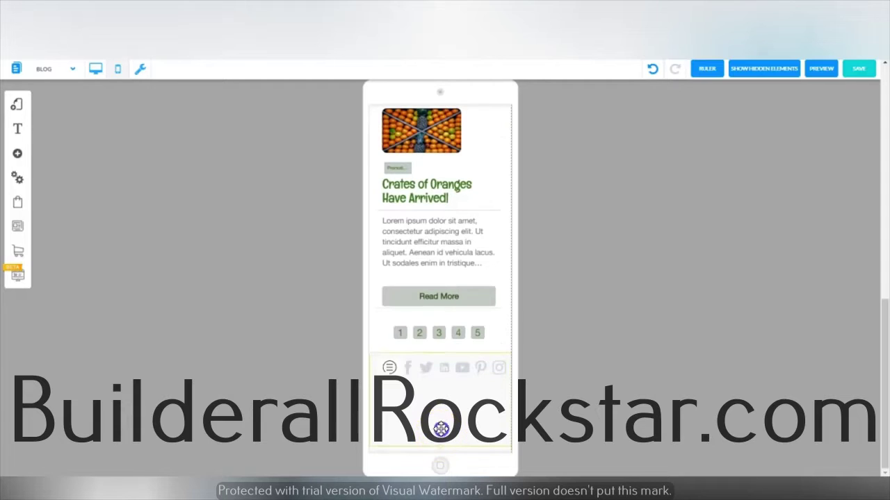
scroll(437, 452, up, 2)
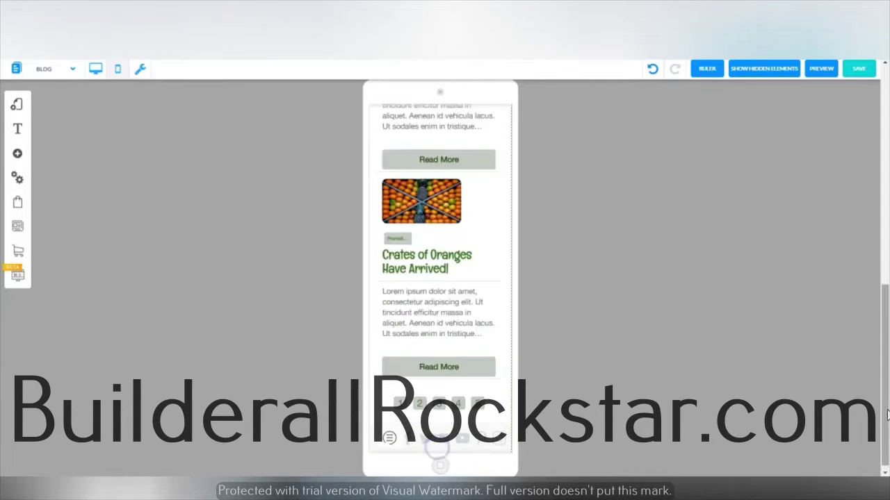
- Return to the start of the mobile page and switch the blog page back to its desktop version
drag(882, 408, 877, 173)
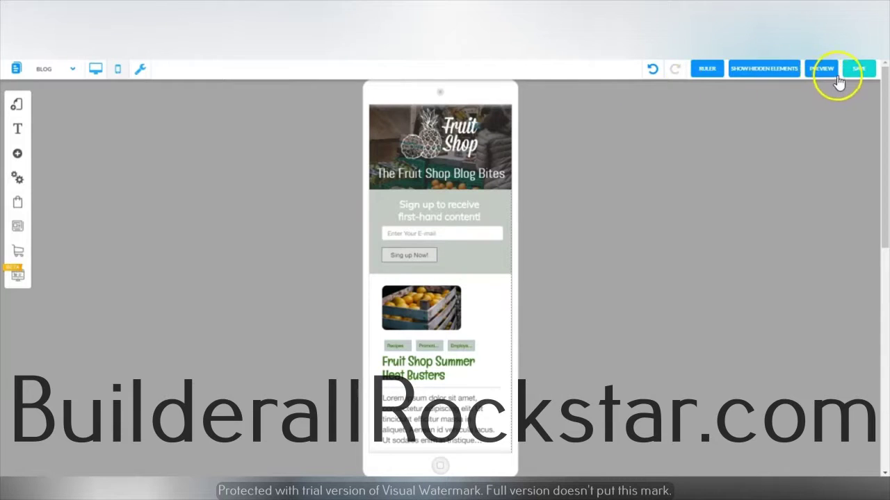
click(93, 71)
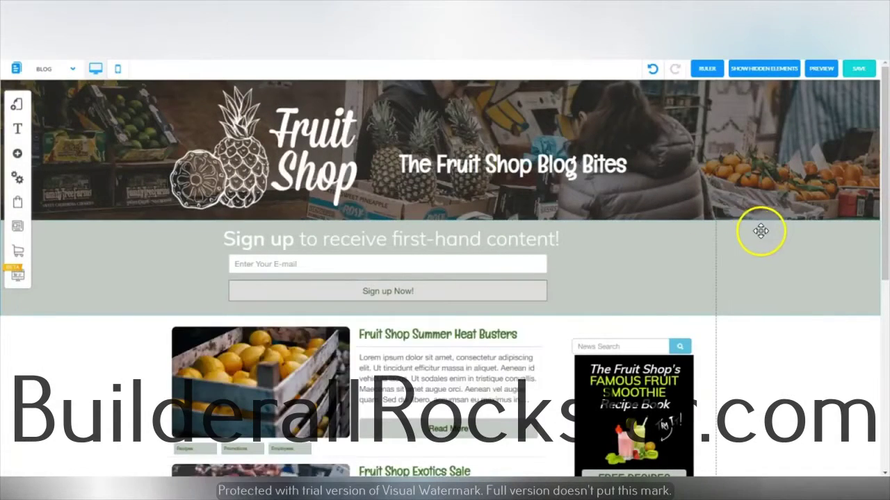
mouse_move(883, 152)
mouse_down()
mouse_move(884, 417)
mouse_move(884, 149)
mouse_up()
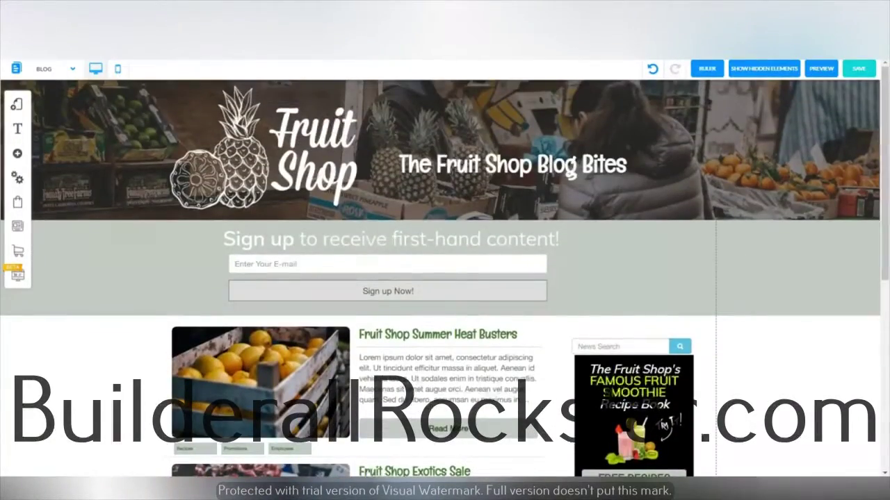
- Open the News Page and display its mobile version
click(121, 70)
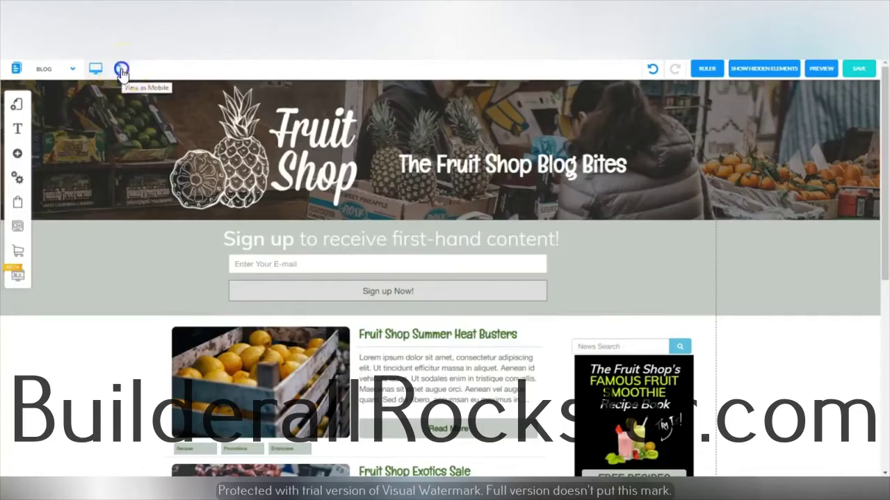
click(95, 68)
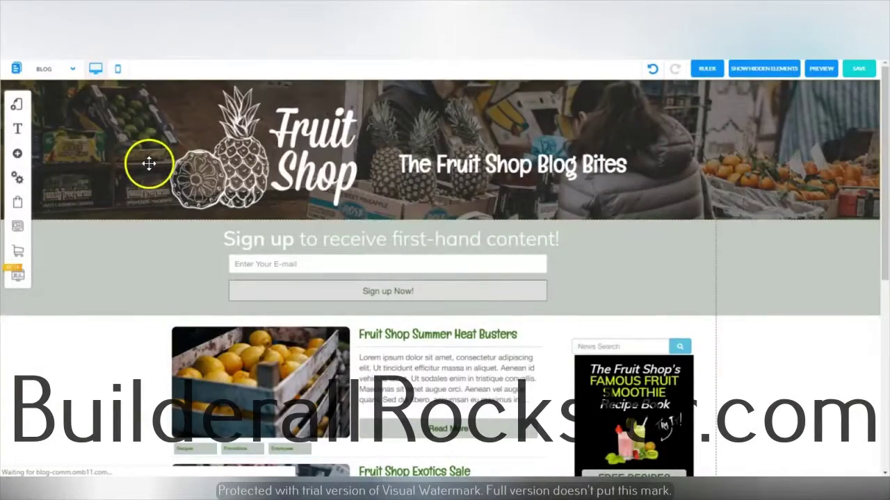
click(72, 69)
click(46, 133)
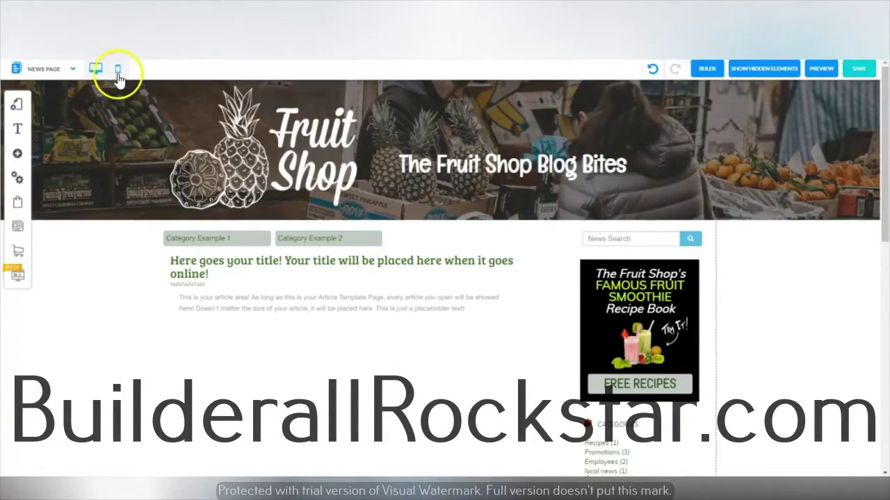
click(116, 71)
- Hide the purple box beside the mobile News Page and move the comments box up beneath the article text
click(562, 222)
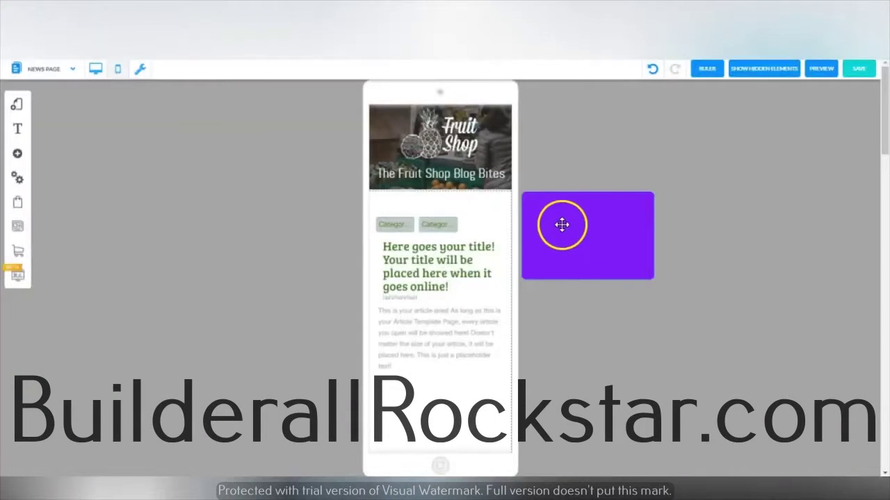
click(407, 309)
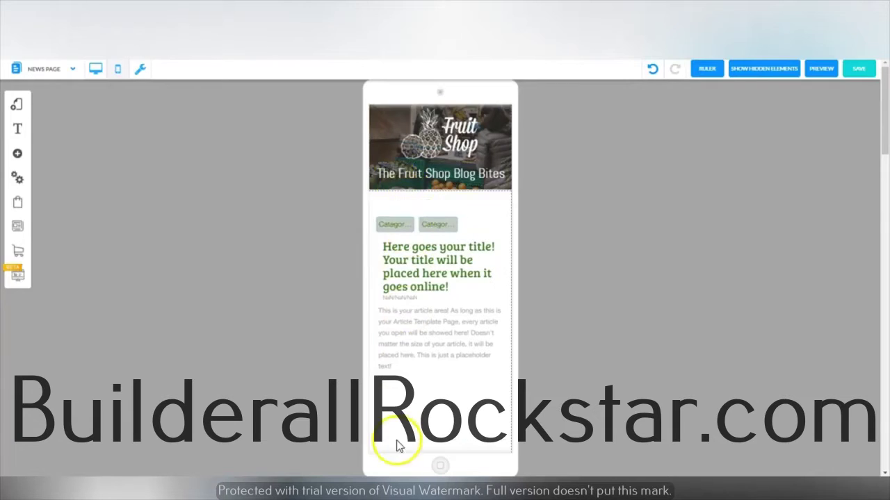
drag(884, 136, 882, 213)
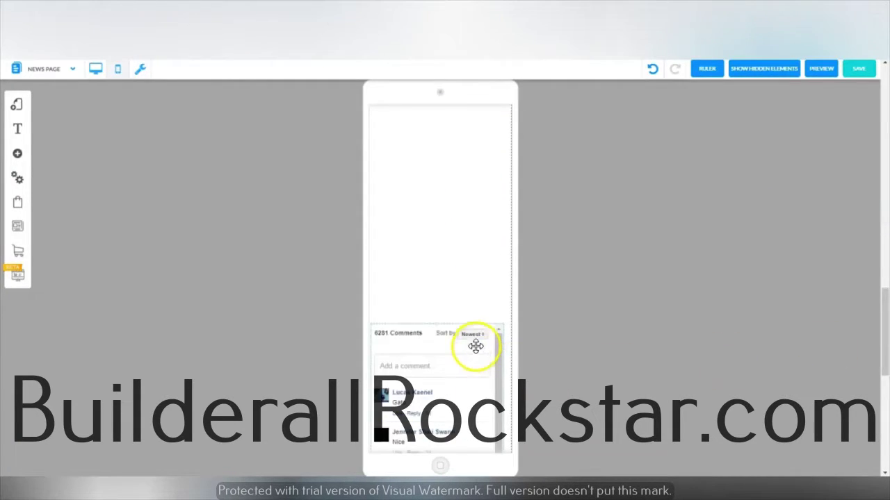
click(475, 347)
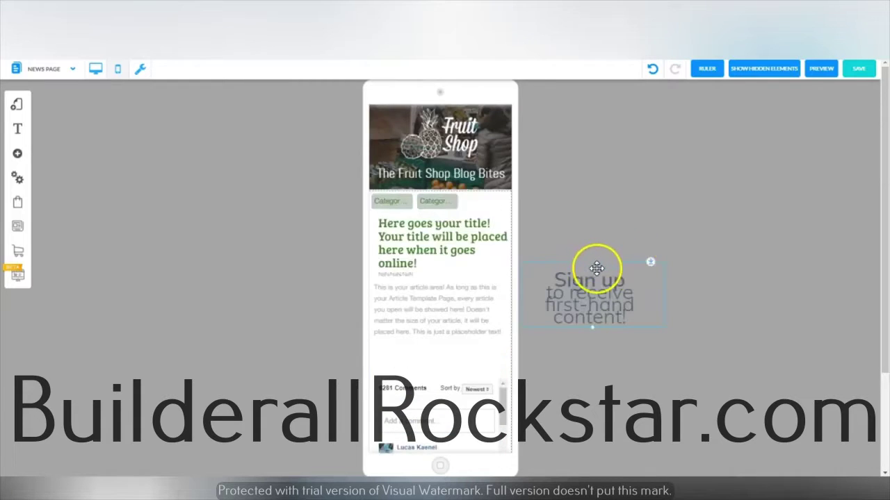
- Hide the leftover sign-up text beside the mobile page and check the layout down to the footer
right_click(596, 268)
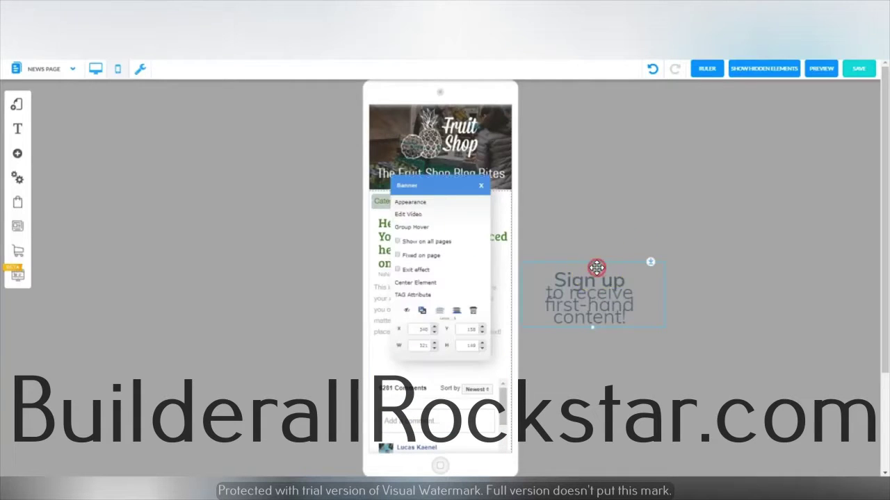
click(405, 311)
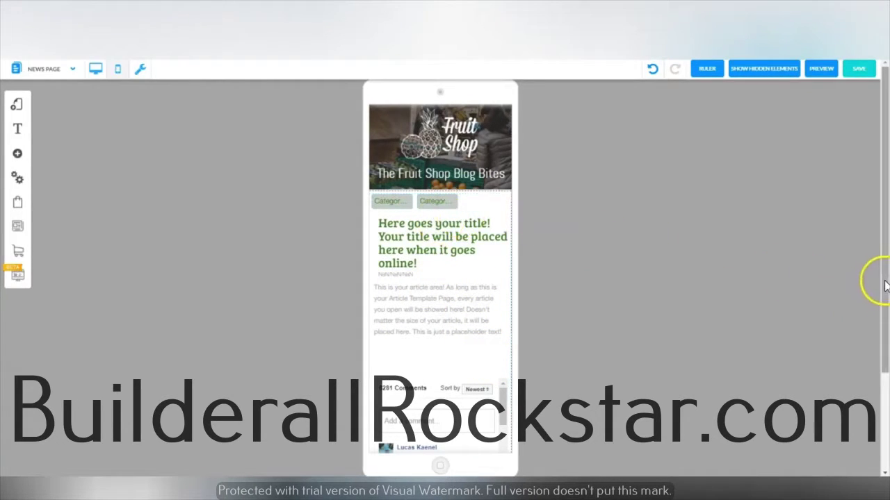
drag(877, 274, 884, 404)
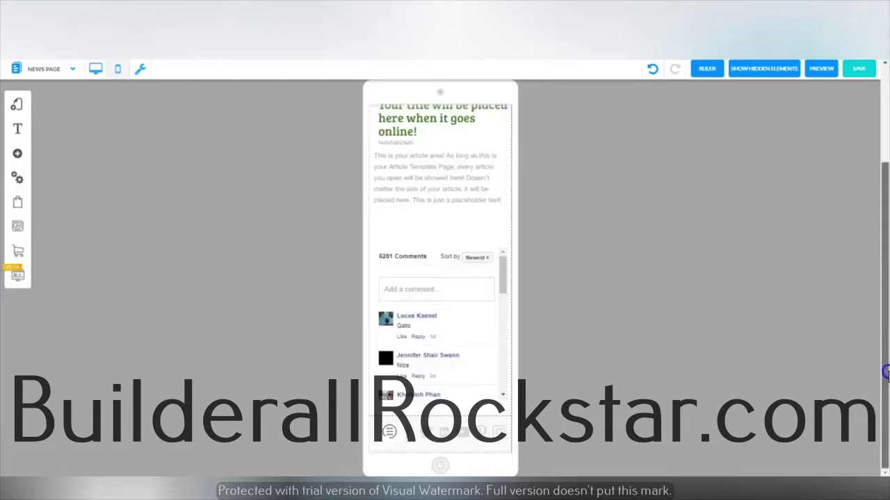
drag(885, 373, 885, 248)
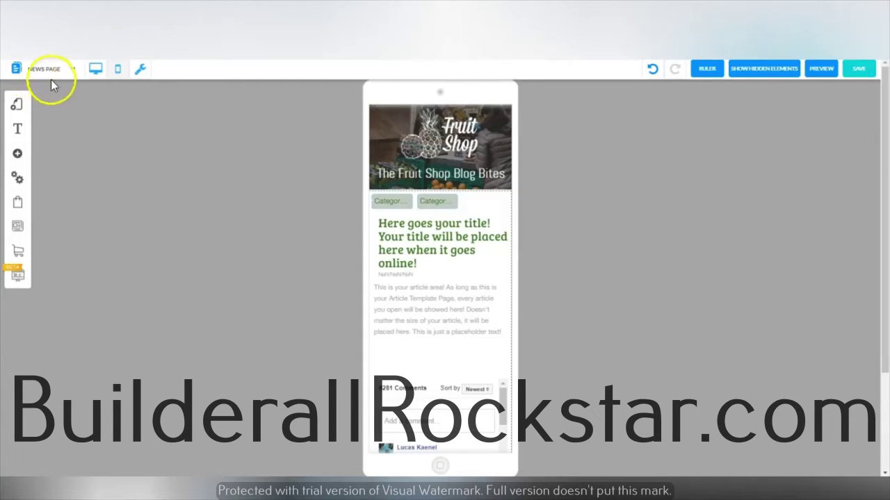
click(95, 68)
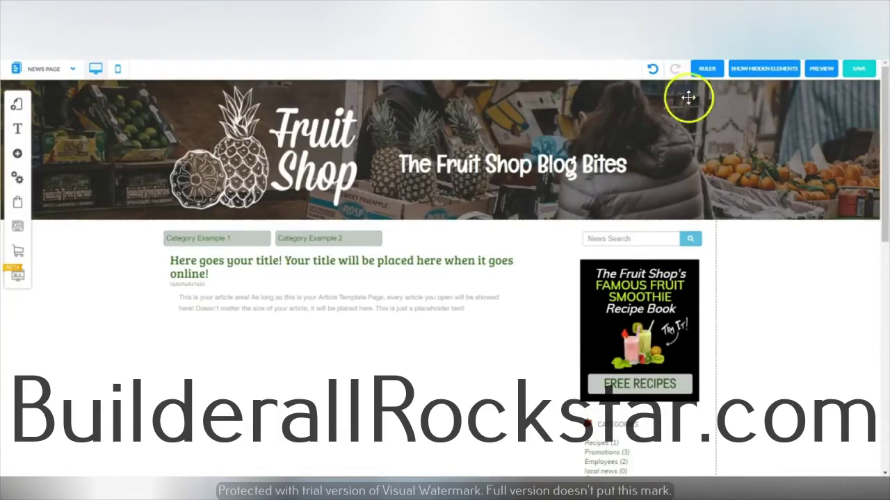
click(856, 69)
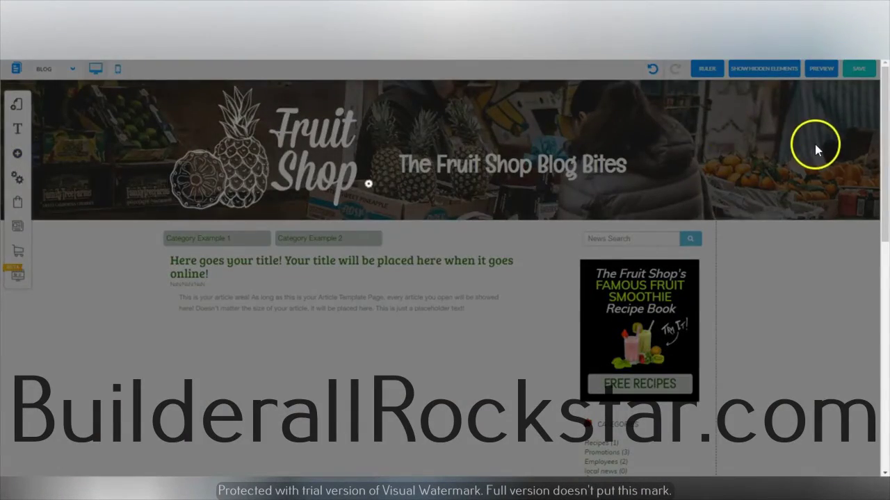
drag(879, 156, 854, 122)
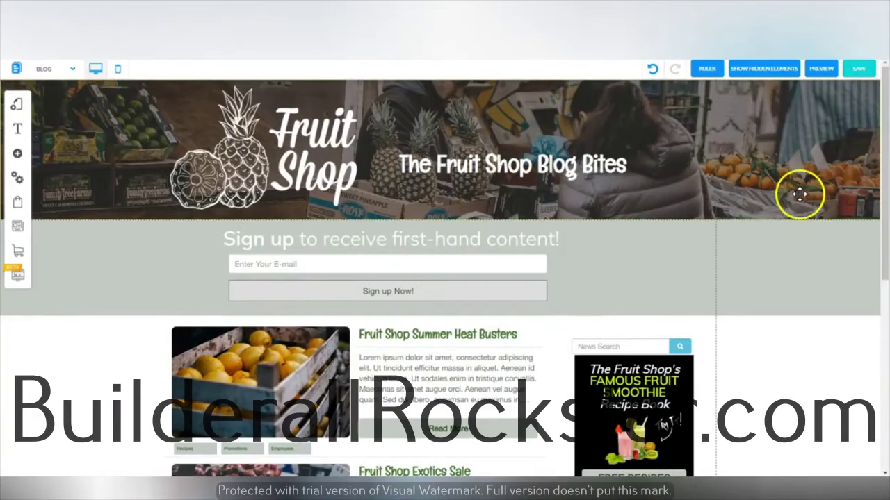